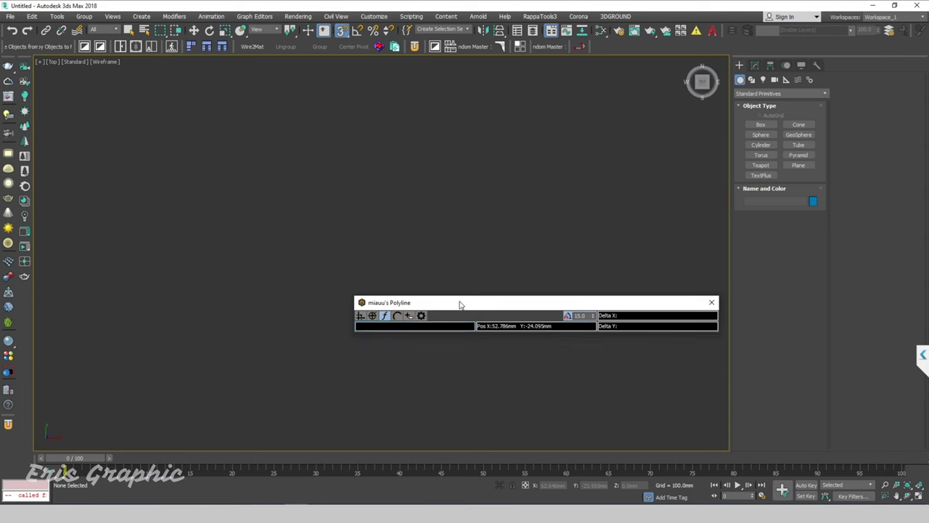
# Draw a closed outline of straight and arc segments in the Top viewport
pyautogui.moveTo(532, 302); pyautogui.dragTo(584, 397)
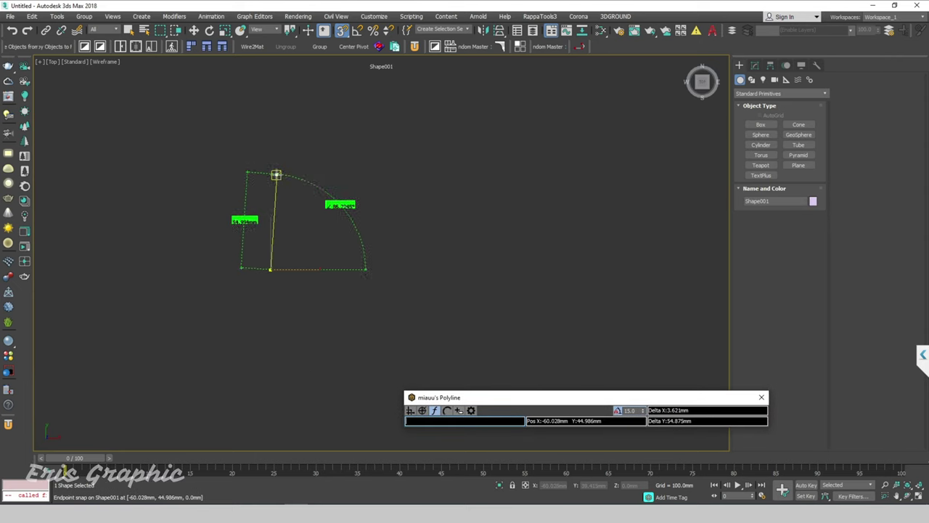
pyautogui.click(357, 150)
pyautogui.click(546, 134)
pyautogui.click(562, 235)
pyautogui.click(515, 260)
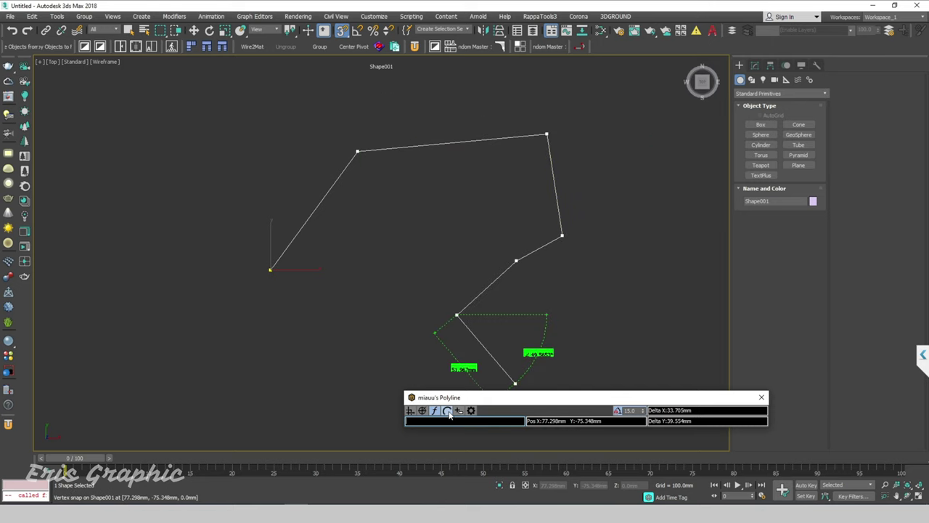
pyautogui.click(456, 314)
pyautogui.click(348, 335)
pyautogui.click(181, 377)
pyautogui.click(176, 260)
pyautogui.click(209, 182)
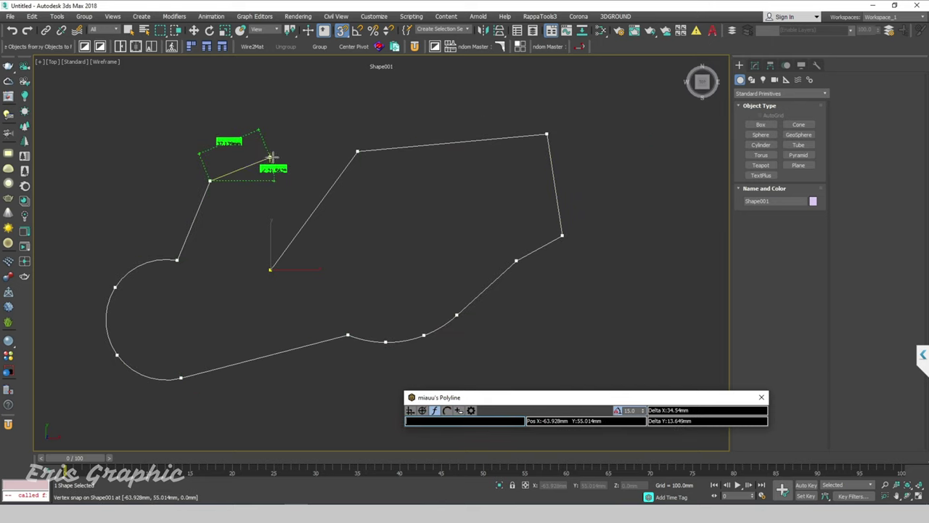
pyautogui.rightClick(238, 214)
# Draw a second closed rectangular spline beside it and exit Polyline
pyautogui.scroll(-3, 319, 159)
pyautogui.moveTo(356, 155); pyautogui.dragTo(274, 334, button='middle')
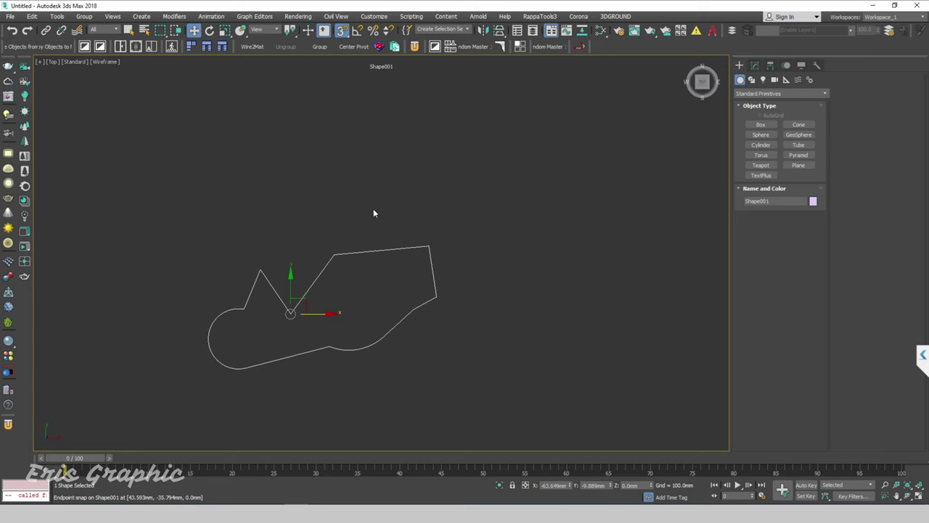
pyautogui.moveTo(322, 233); pyautogui.dragTo(292, 258)
pyautogui.moveTo(378, 271); pyautogui.dragTo(251, 281, button='middle')
pyautogui.scroll(-2, 249, 281)
pyautogui.click(579, 47)
pyautogui.click(295, 272)
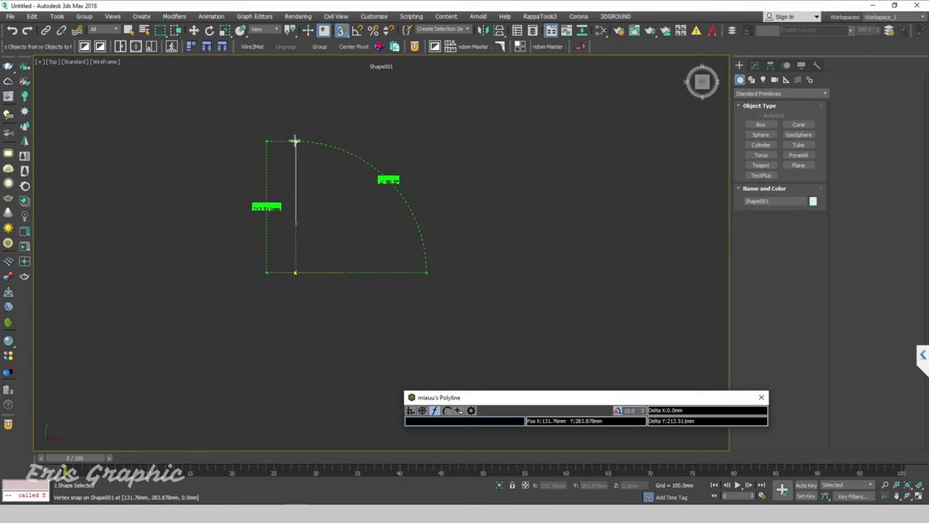
pyautogui.click(296, 142)
pyautogui.click(482, 141)
pyautogui.click(482, 283)
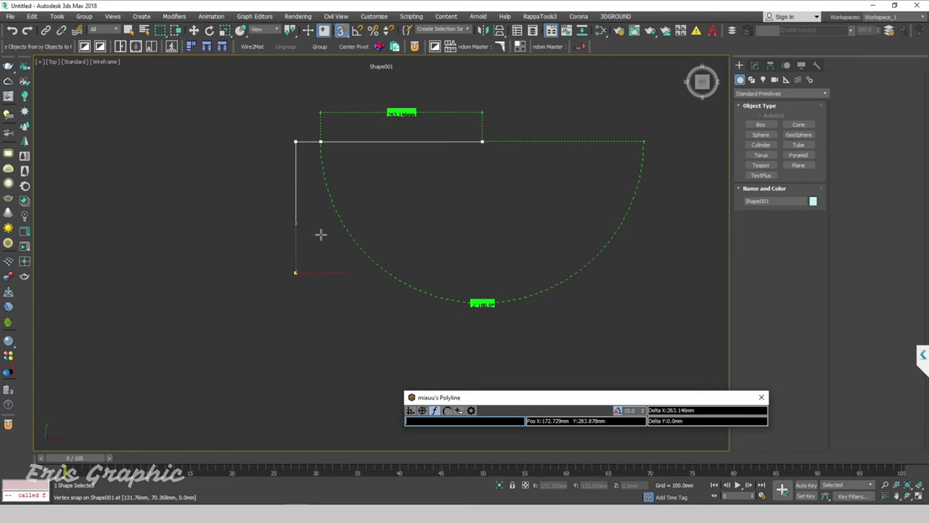
pyautogui.click(295, 272)
pyautogui.rightClick(352, 268)
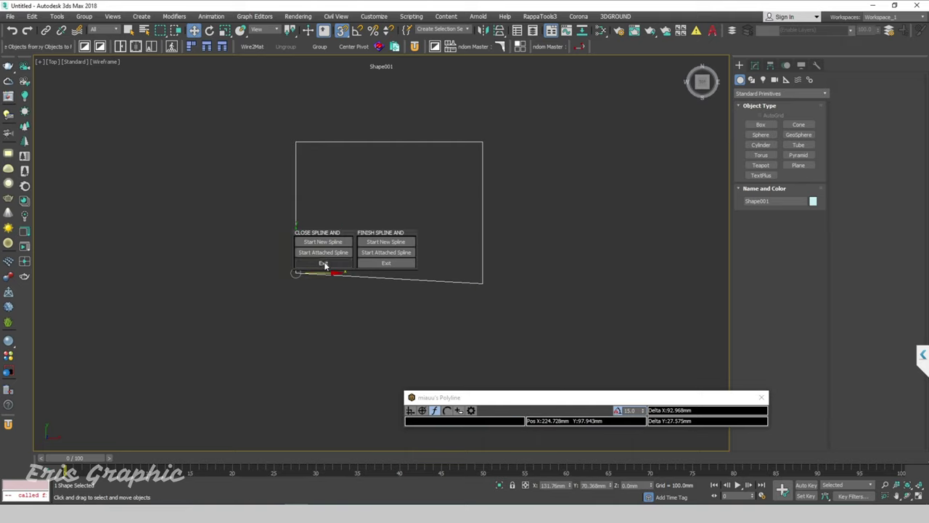
pyautogui.click(324, 264)
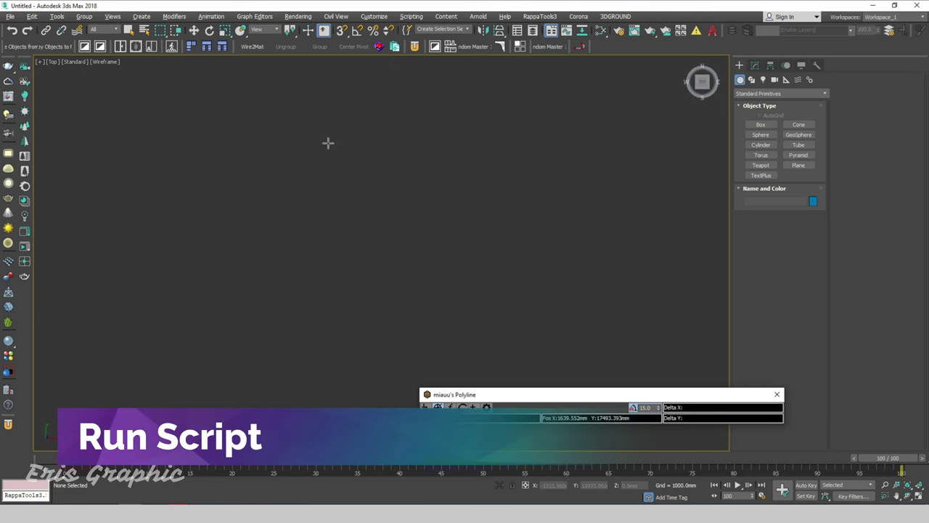
# Place Shape001's first vertex near the top of the Top viewport
pyautogui.click(291, 138)
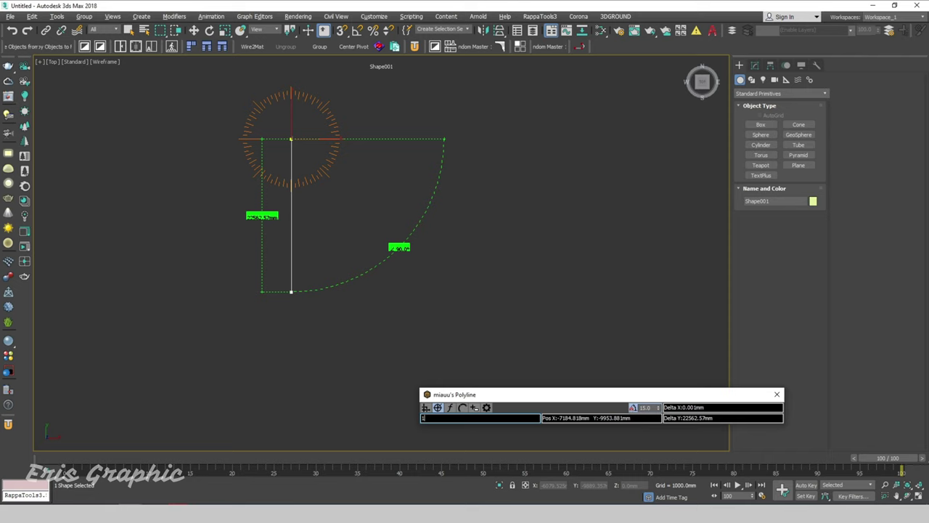
# Draw three straight sides of 1000, 2000 and 3000 mm
pyautogui.press('Return')
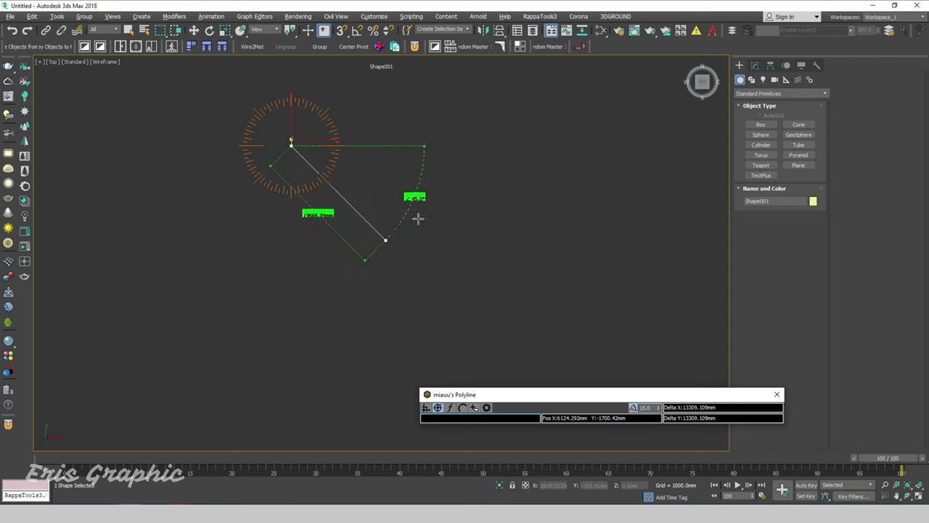
pyautogui.scroll(4, 308, 137)
pyautogui.scroll(2, 305, 136)
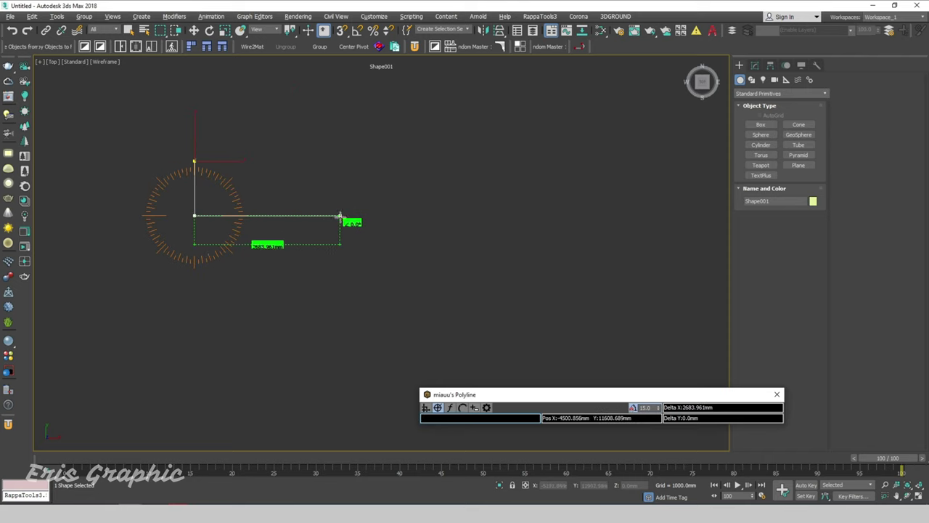
pyautogui.write('2000')
pyautogui.press('Return')
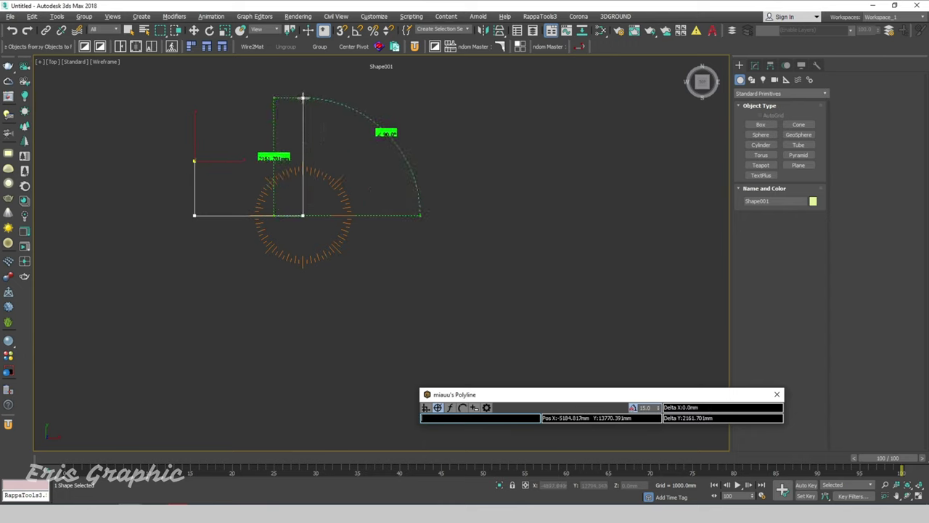
pyautogui.write('3000')
pyautogui.press('Return')
pyautogui.scroll(-3, 283, 196)
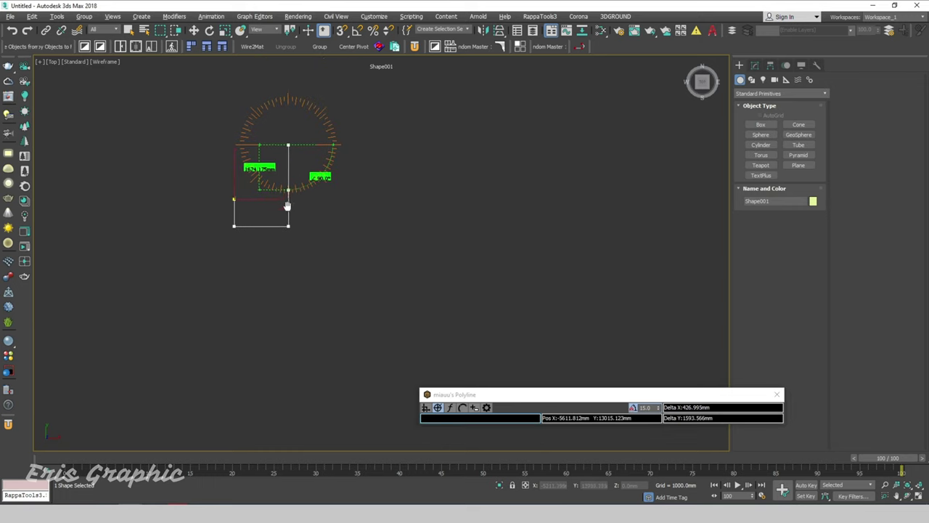
pyautogui.scroll(3, 254, 196)
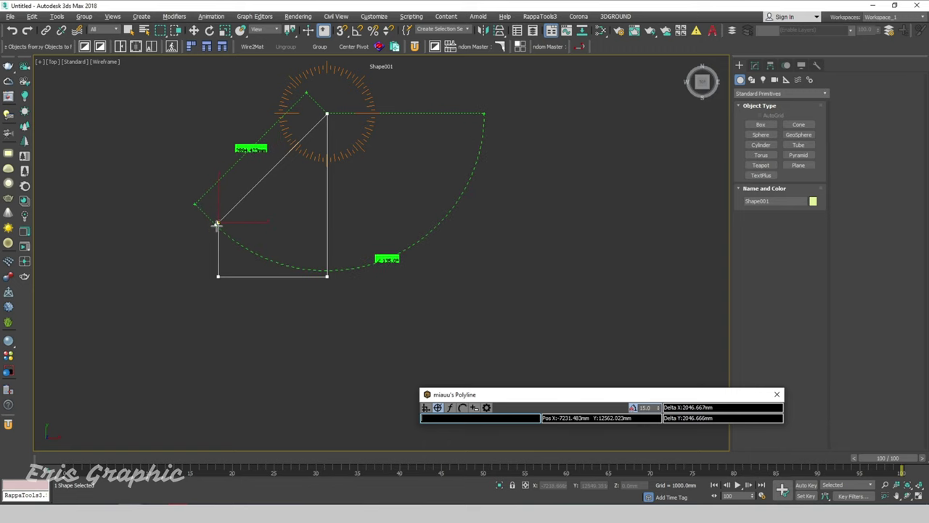
# Turn on Snaps and close the spline with a diagonal edge back to the start vertex
pyautogui.click(343, 33)
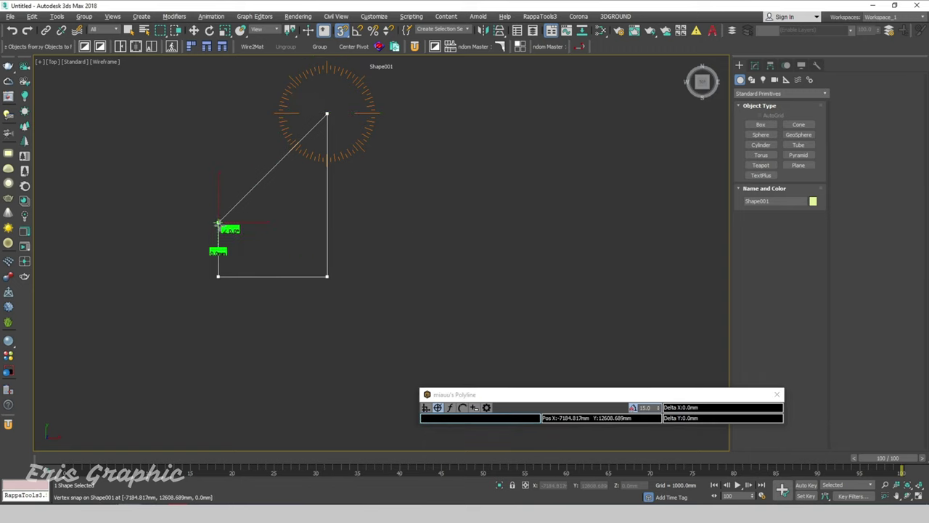
pyautogui.click(218, 221)
pyautogui.rightClick(271, 212)
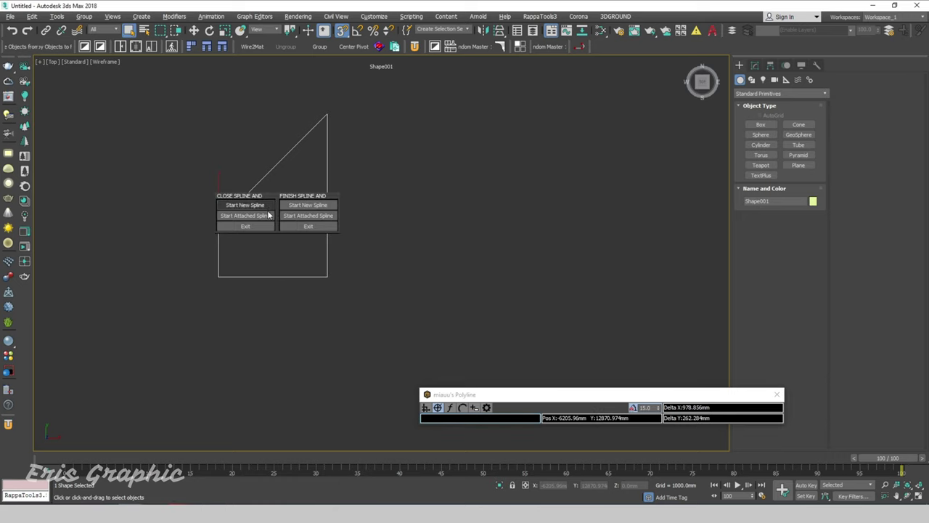
pyautogui.rightClick(410, 189)
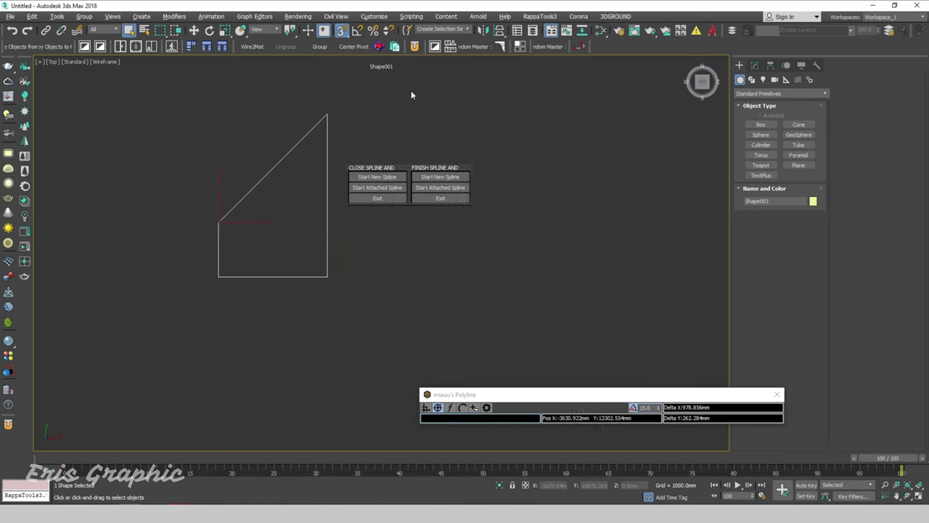
pyautogui.click(377, 177)
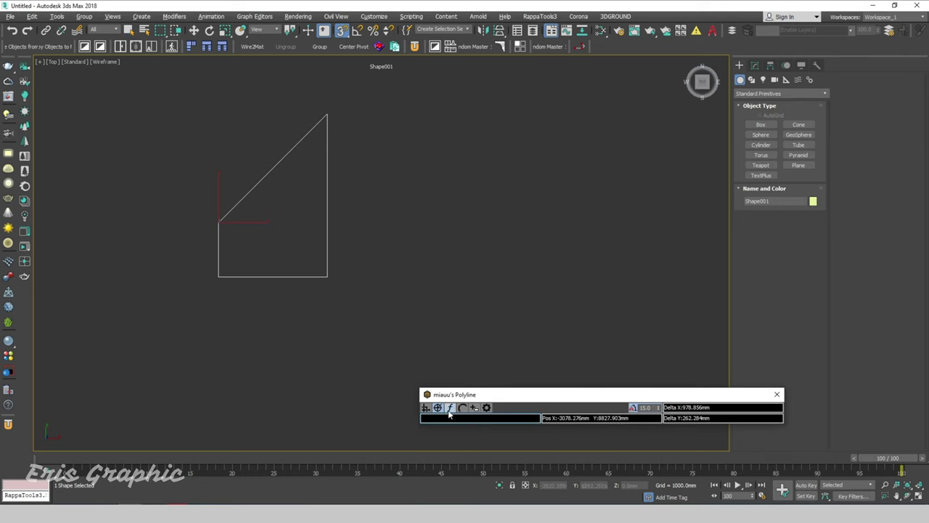
# Draw Shape002 with snapped straight edges and a large arc, closing it at its start vertex
pyautogui.click(433, 194)
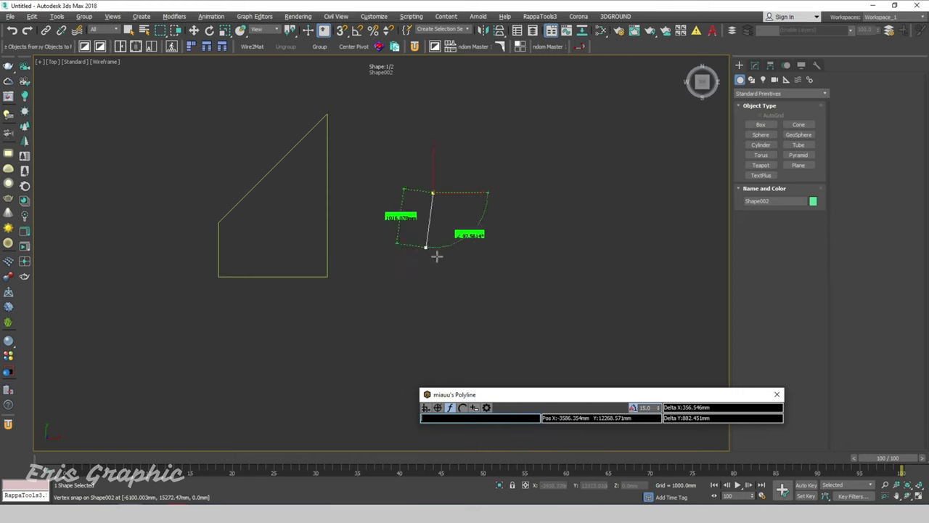
pyautogui.click(343, 31)
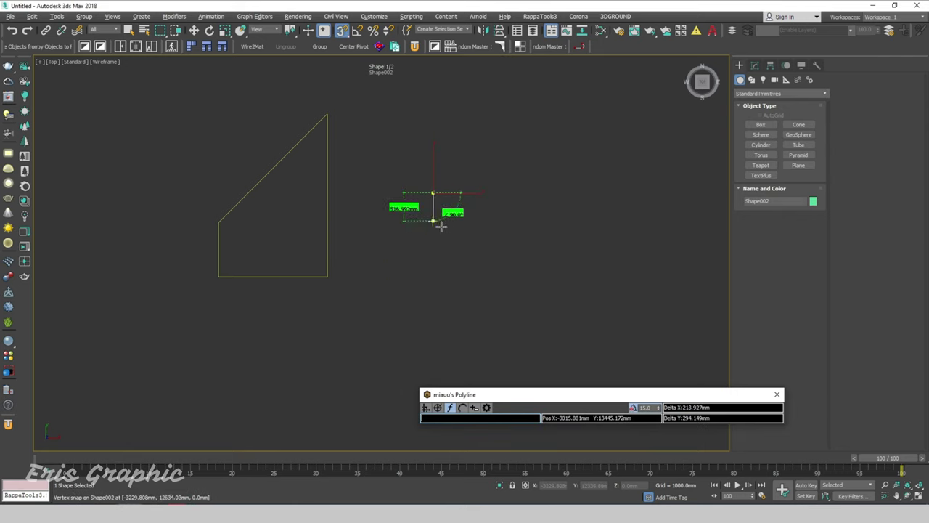
pyautogui.click(432, 271)
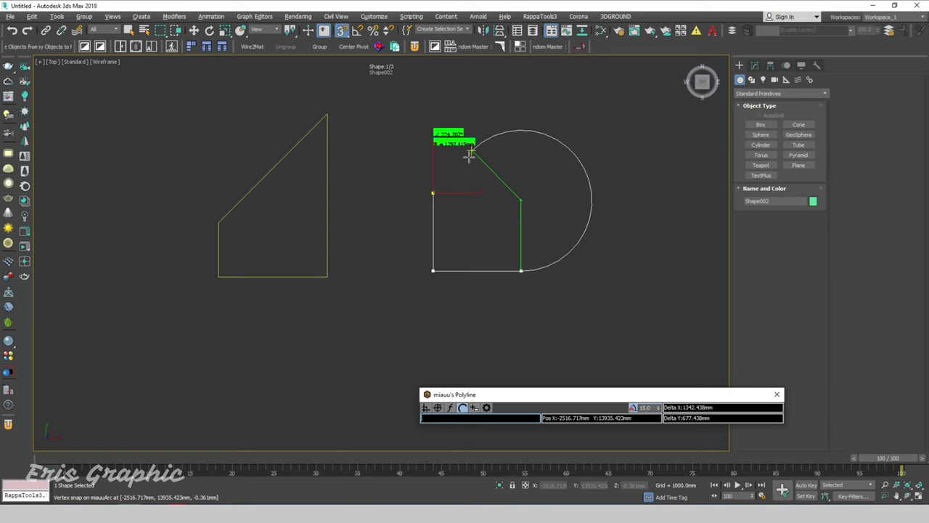
pyautogui.click(492, 142)
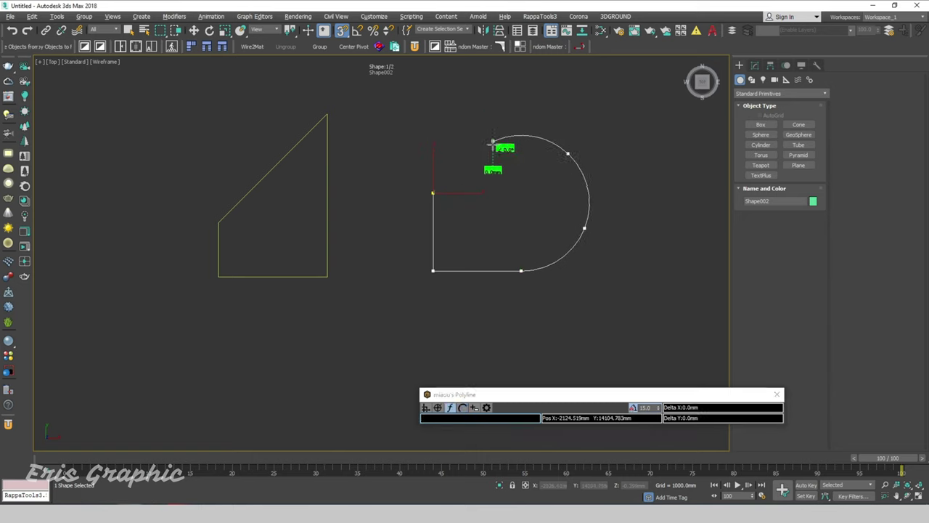
pyautogui.click(433, 192)
pyautogui.click(491, 182)
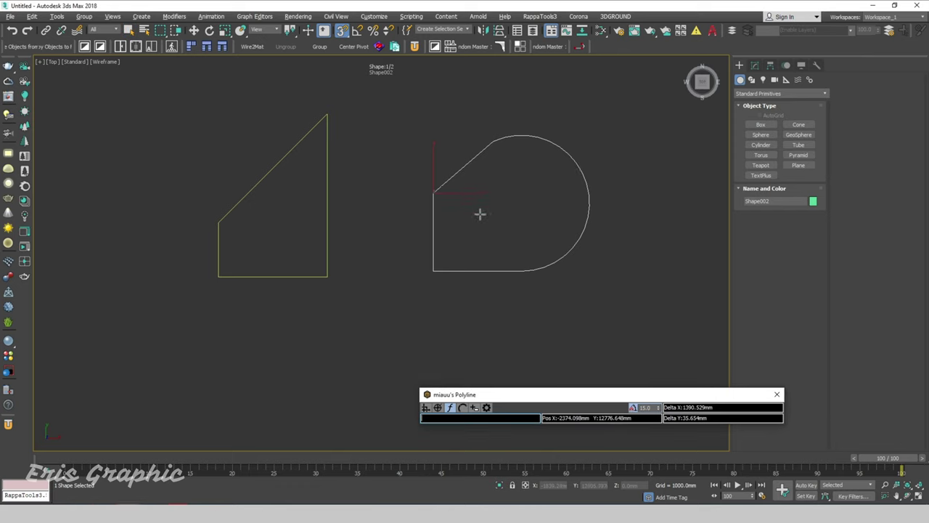
pyautogui.scroll(-3, 494, 216)
pyautogui.scroll(2, 467, 247)
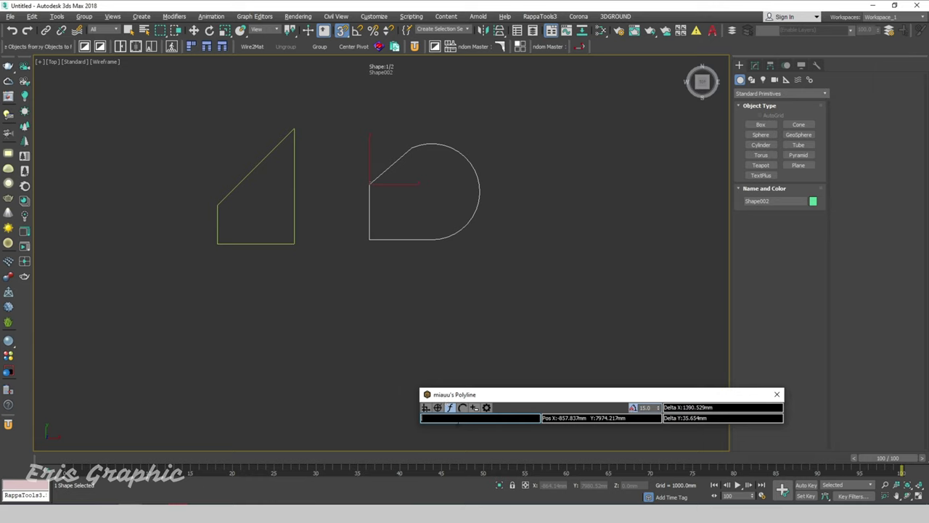
# Try switching the Polyline drawing mode, dismiss the script errors, and close the spline
pyautogui.click(448, 410)
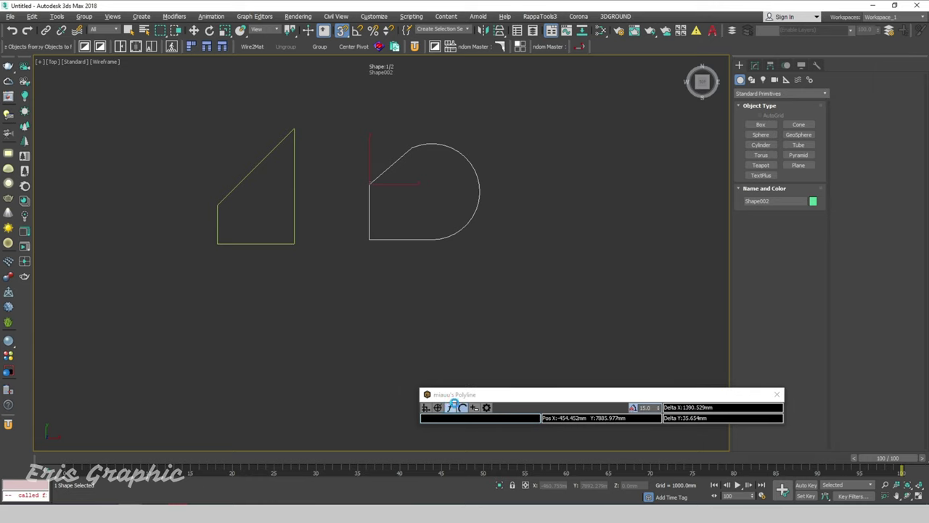
pyautogui.click(537, 237)
pyautogui.click(449, 407)
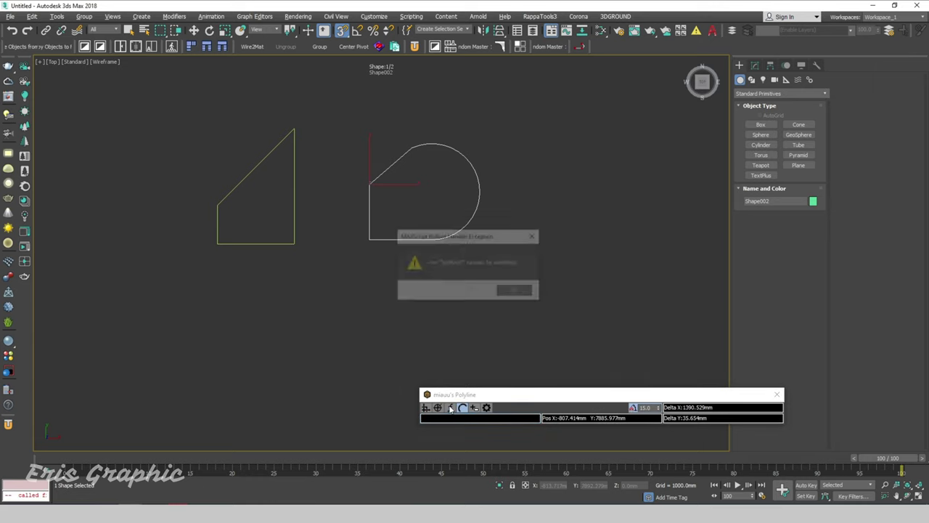
pyautogui.click(535, 237)
pyautogui.rightClick(547, 190)
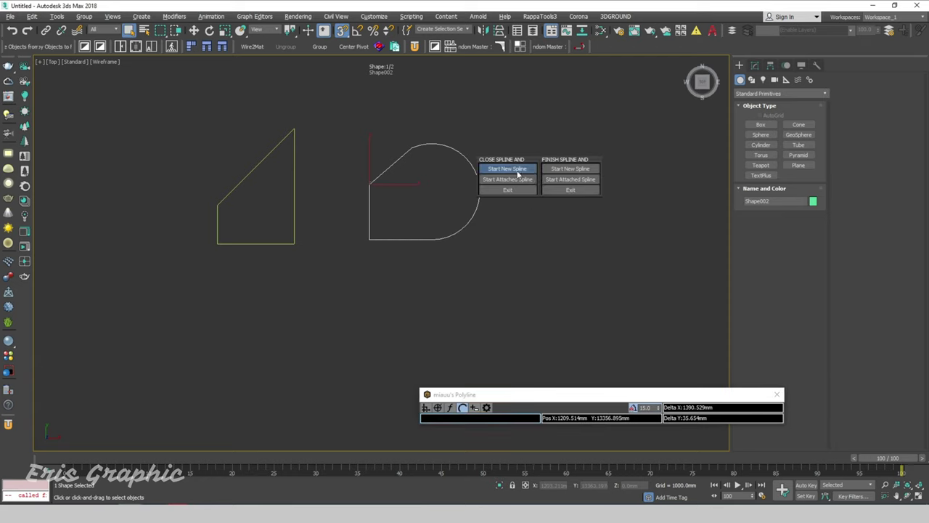
pyautogui.click(517, 169)
pyautogui.click(449, 407)
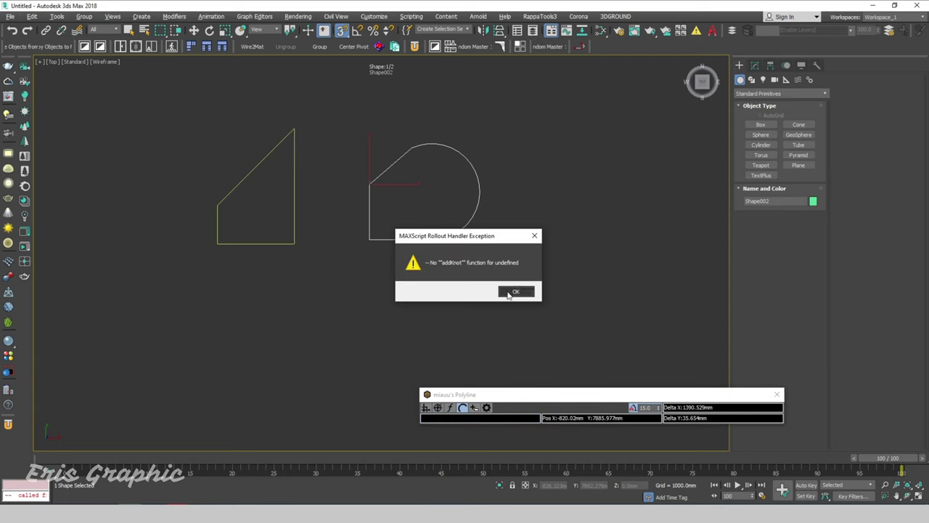
# Draw a trial arc through further script errors, exit Polyline, and delete the arc
pyautogui.click(511, 291)
pyautogui.click(523, 217)
pyautogui.click(533, 237)
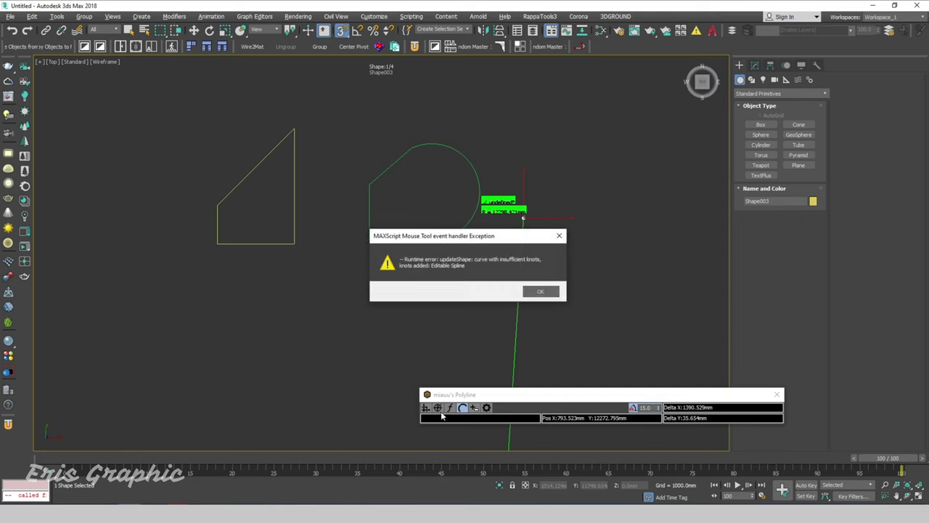
pyautogui.click(540, 293)
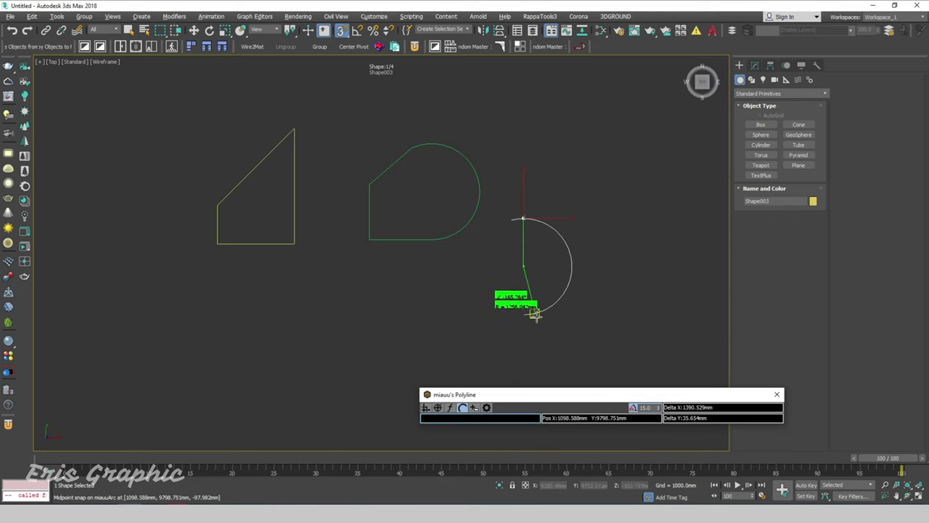
pyautogui.rightClick(559, 298)
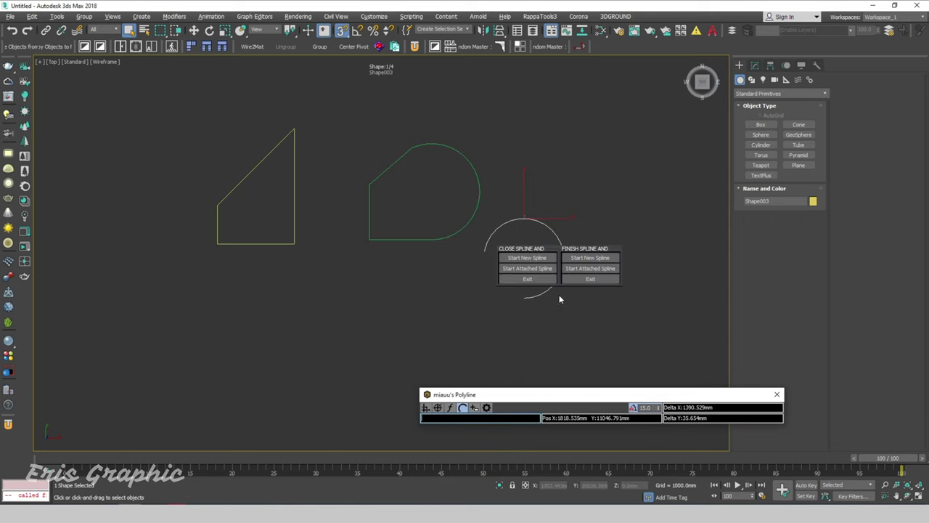
pyautogui.click(550, 280)
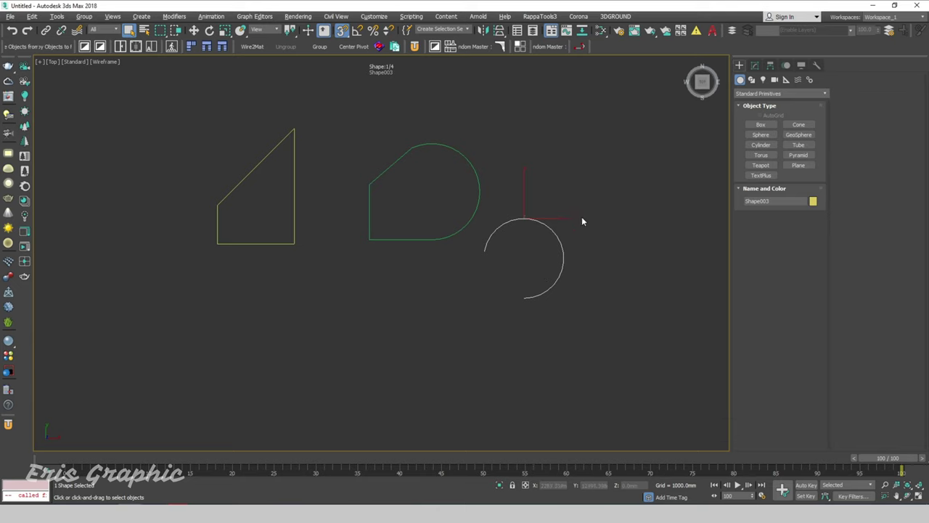
pyautogui.press('Delete')
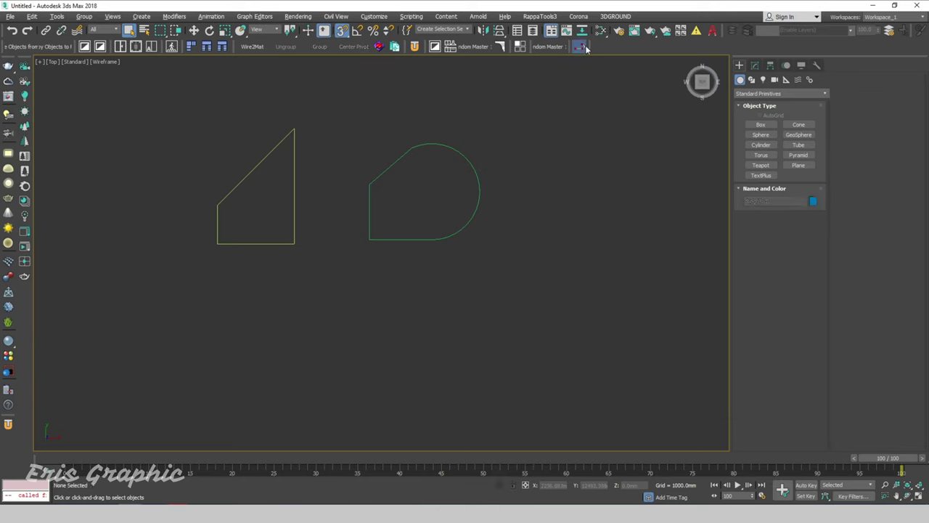
pyautogui.click(583, 46)
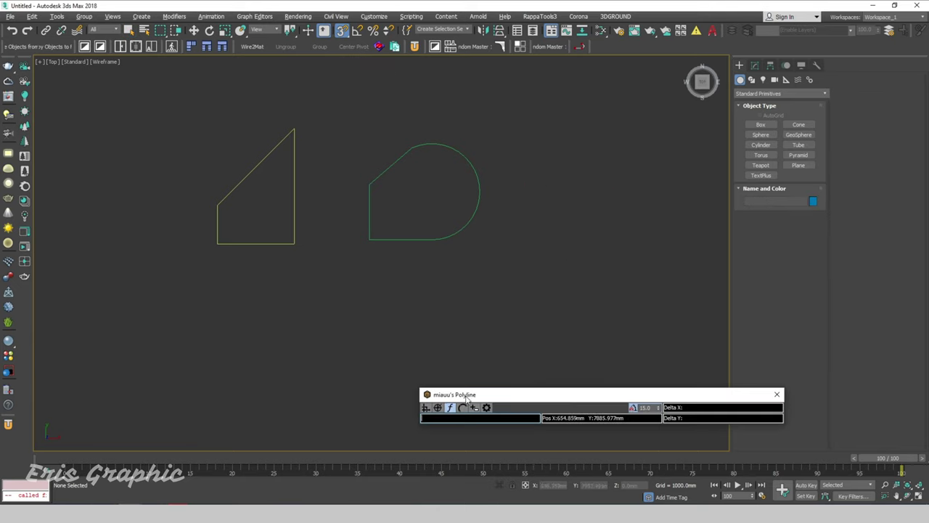
pyautogui.moveTo(553, 244); pyautogui.dragTo(463, 259, button='middle')
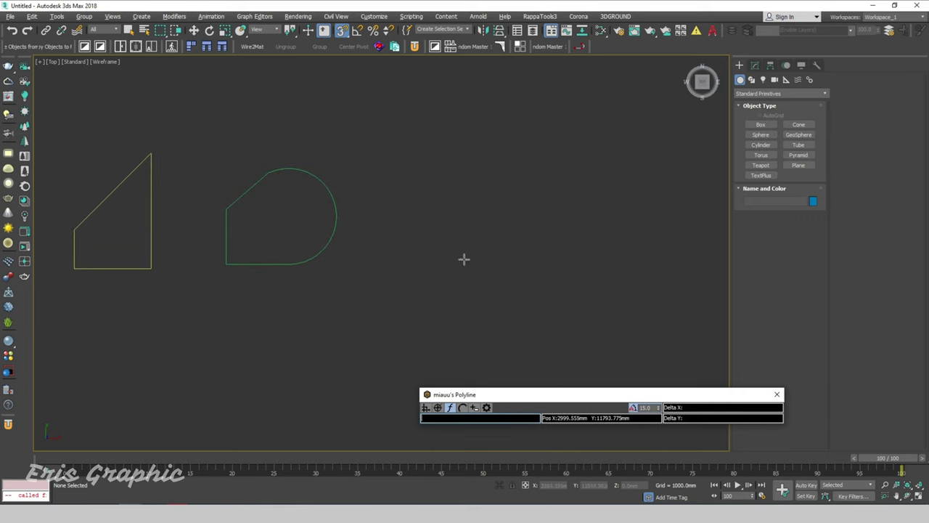
pyautogui.click(439, 258)
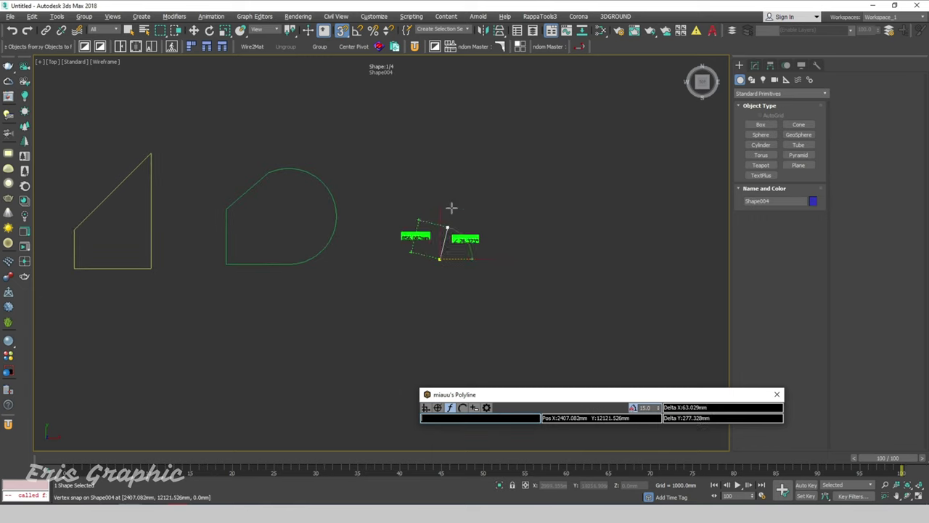
pyautogui.rightClick(433, 164)
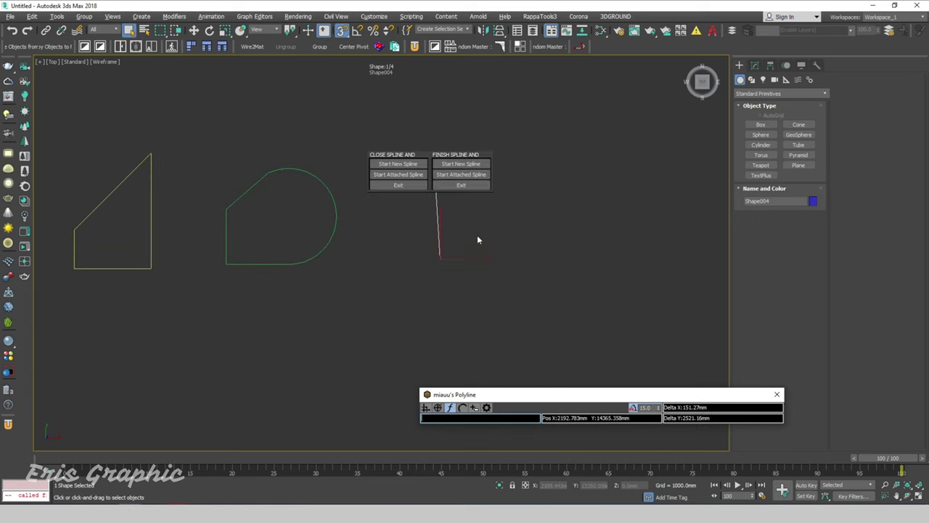
pyautogui.click(409, 187)
pyautogui.click(579, 48)
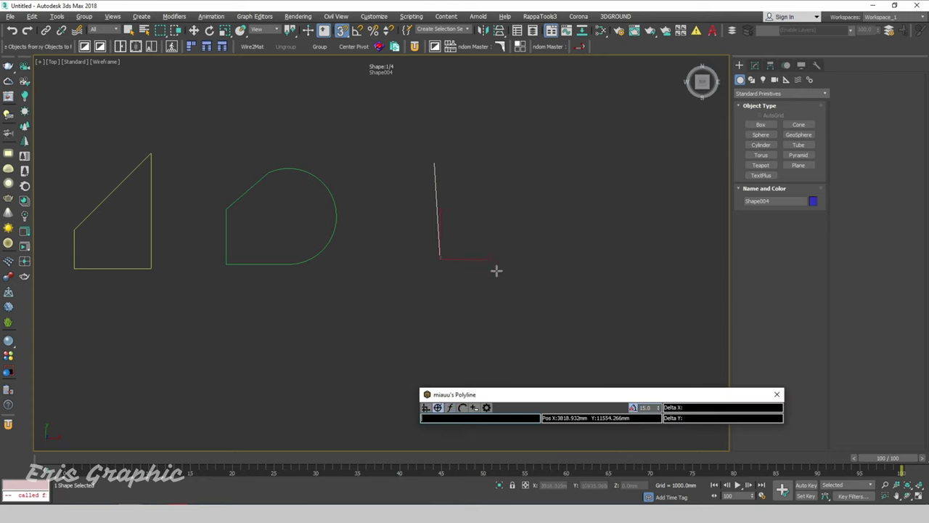
pyautogui.click(496, 270)
pyautogui.scroll(-1, 479, 174)
pyautogui.scroll(-2, 468, 200)
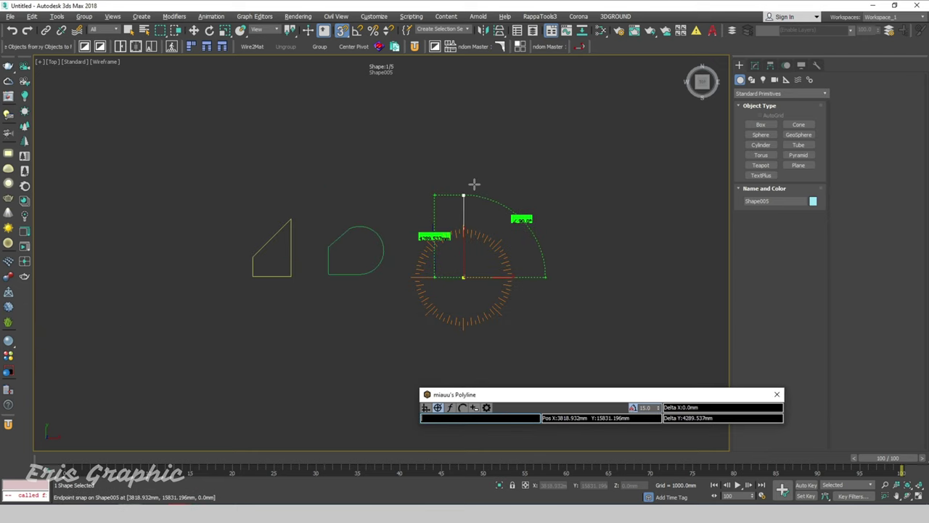
pyautogui.write('2200')
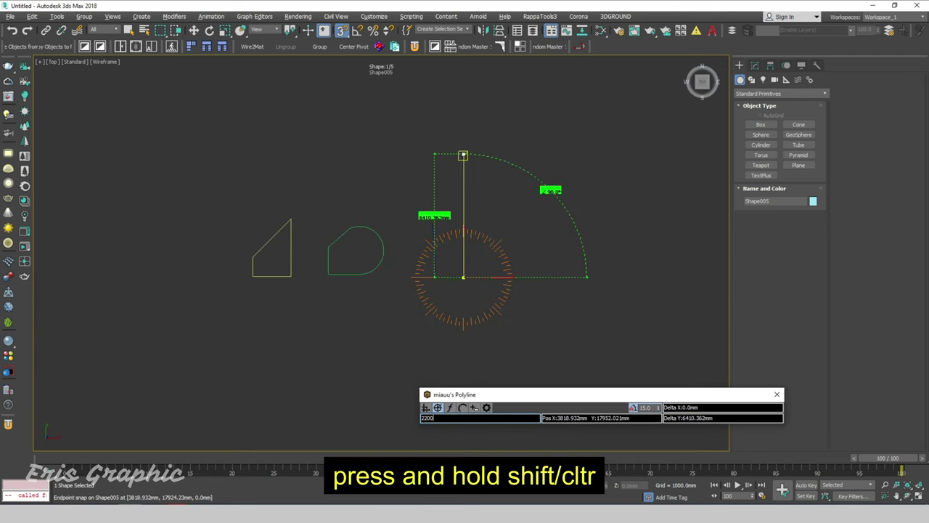
pyautogui.press('Return')
pyautogui.scroll(4, 508, 244)
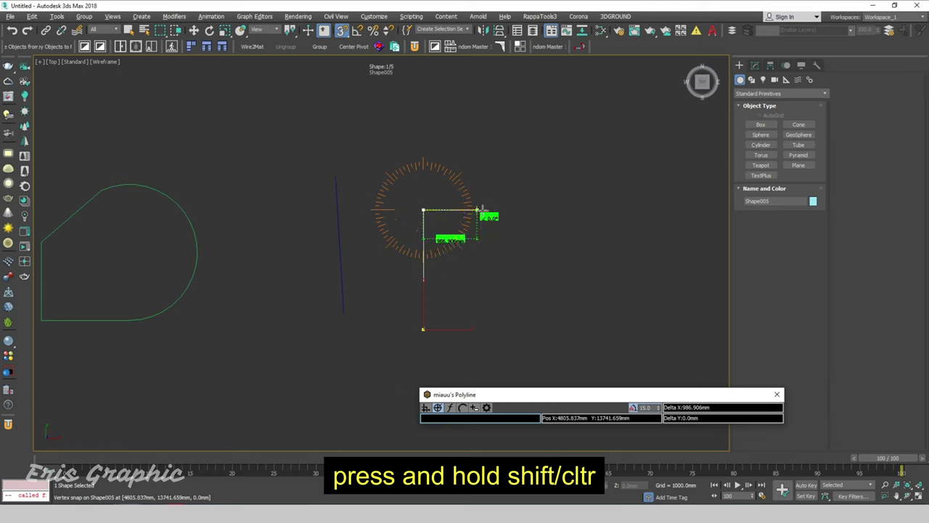
pyautogui.press('shift')
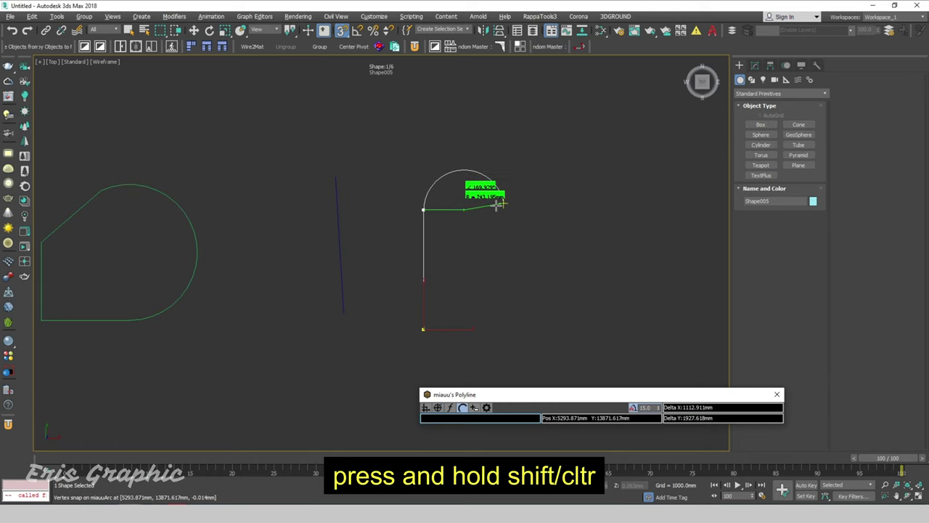
pyautogui.press('ctrl')
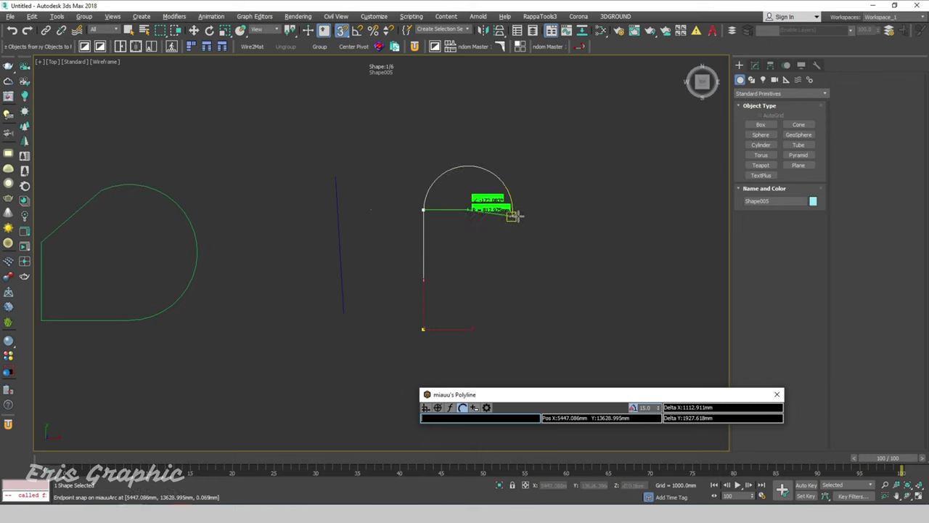
pyautogui.write('800')
pyautogui.click(466, 212)
pyautogui.scroll(2, 467, 254)
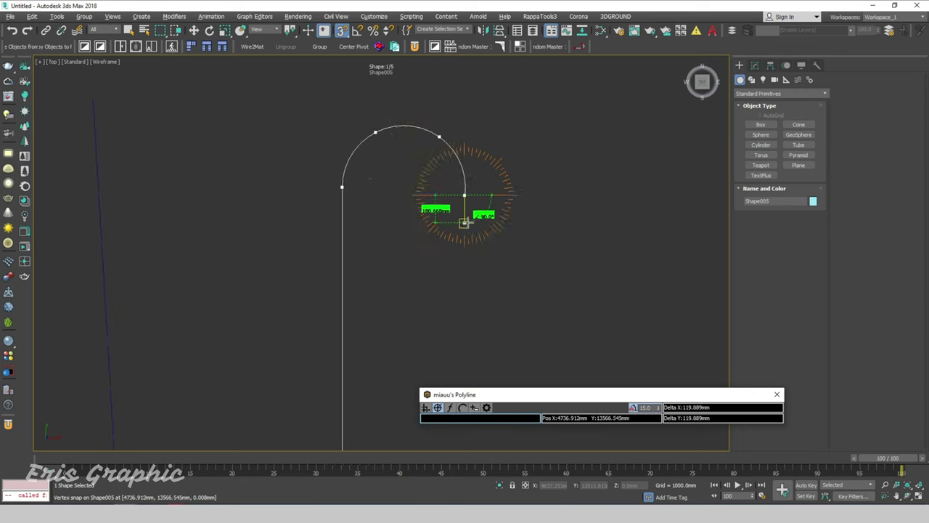
pyautogui.scroll(1, 460, 218)
pyautogui.scroll(-2, 463, 254)
pyautogui.moveTo(463, 255); pyautogui.dragTo(461, 203, button='middle')
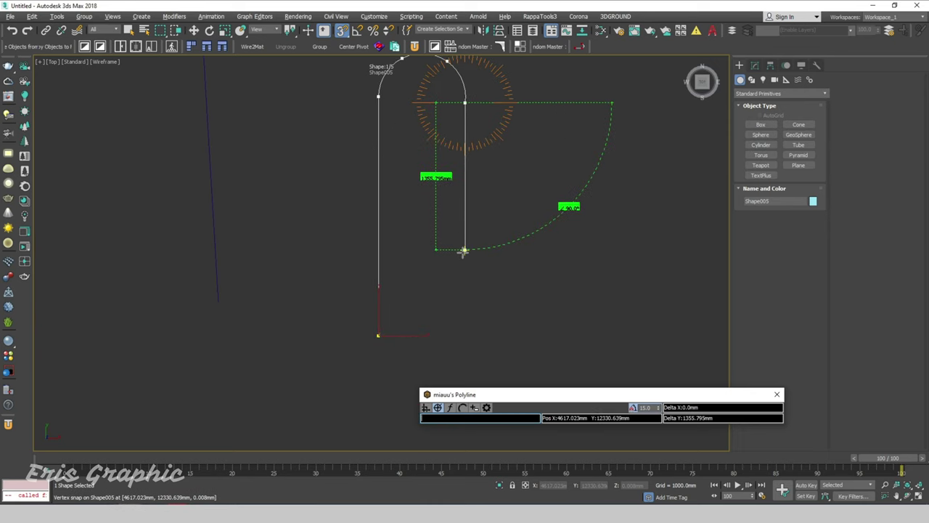
pyautogui.click(465, 340)
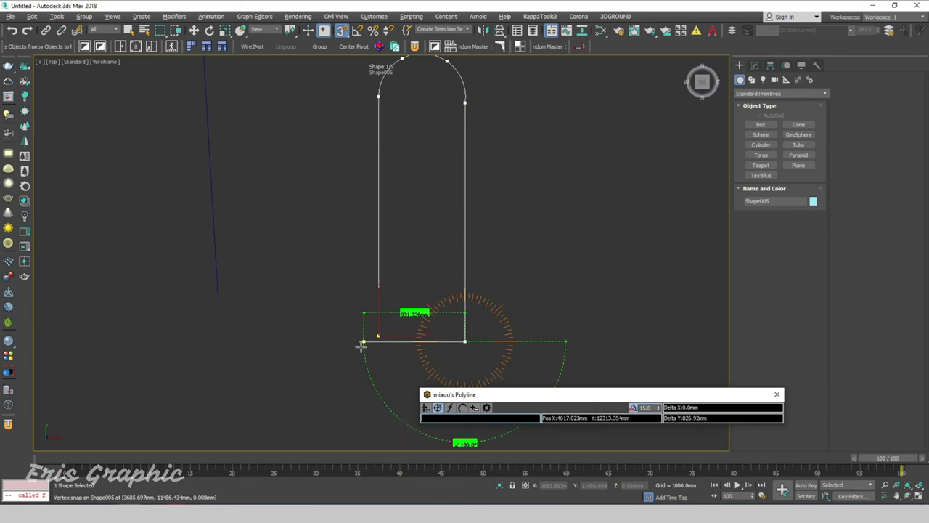
pyautogui.click(384, 341)
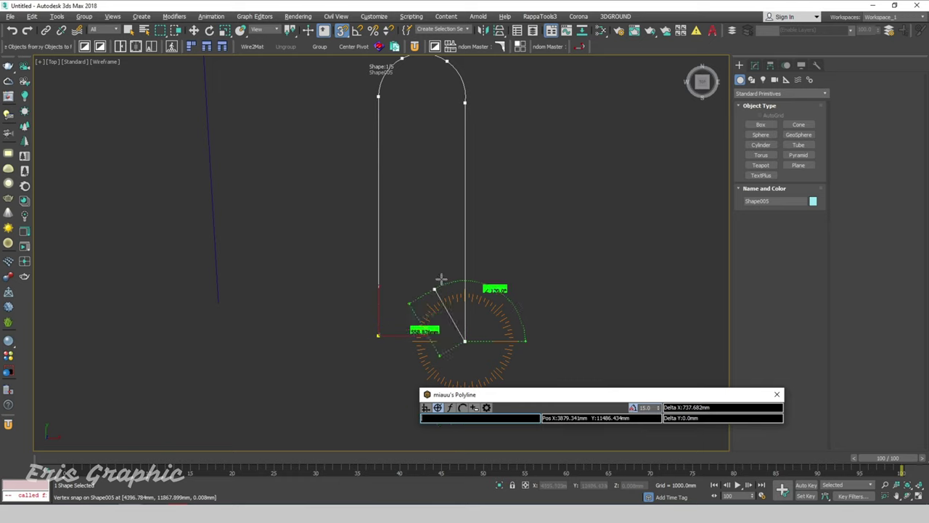
pyautogui.scroll(-1, 450, 283)
pyautogui.rightClick(456, 283)
pyautogui.click(430, 298)
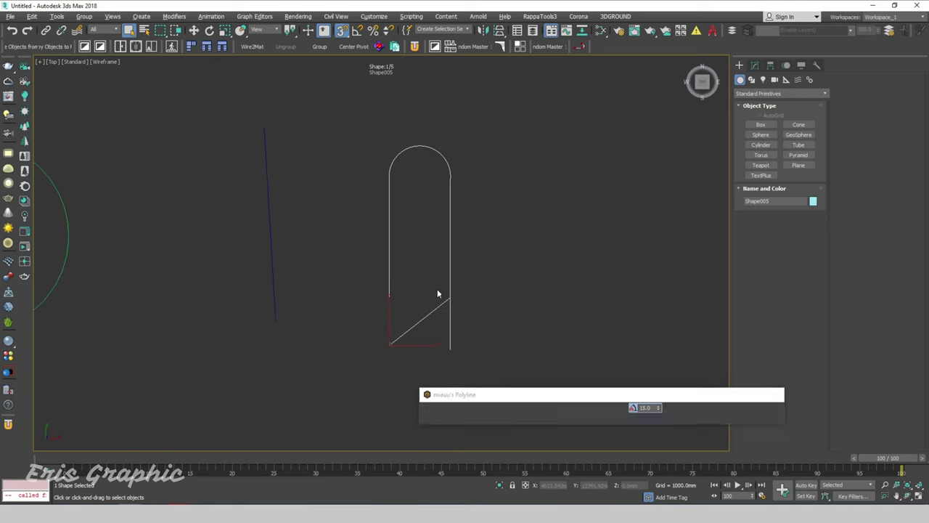
pyautogui.rightClick(496, 209)
pyautogui.scroll(-5, 450, 218)
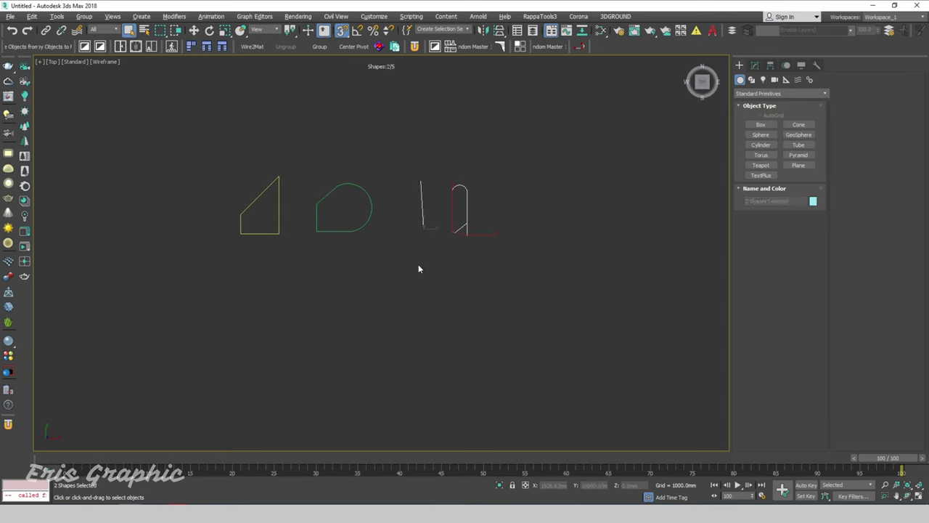
pyautogui.scroll(2, 427, 236)
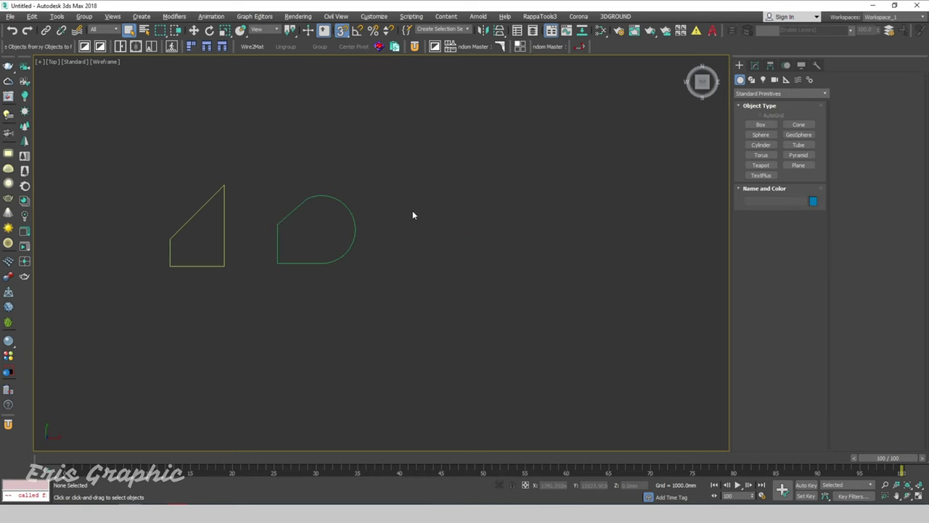
# Start the arch spline with a 2200 mm upright side and a rounded arc top
pyautogui.click(582, 46)
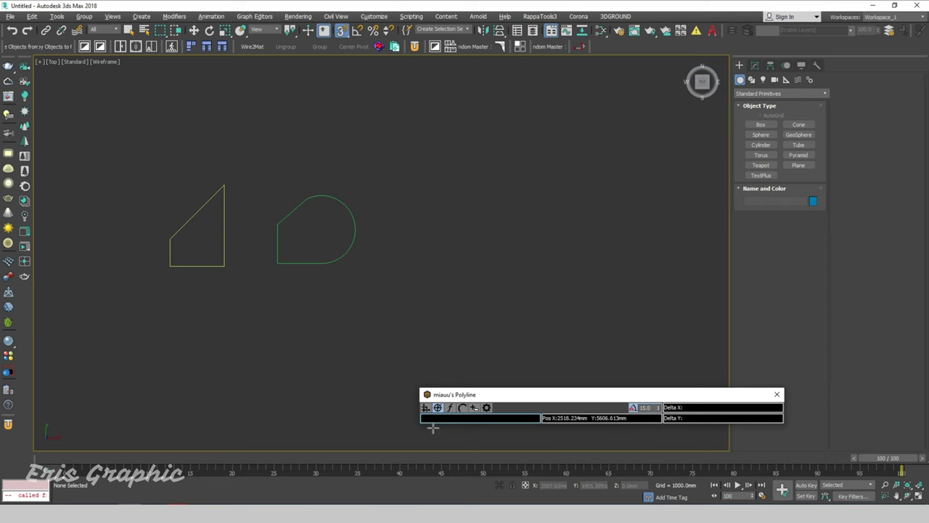
pyautogui.click(470, 270)
pyautogui.write('2200')
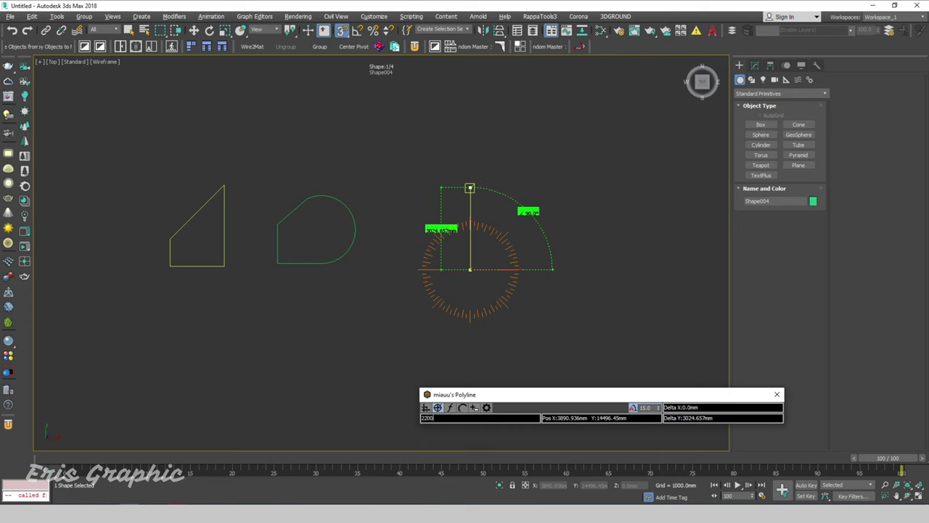
pyautogui.press('Return')
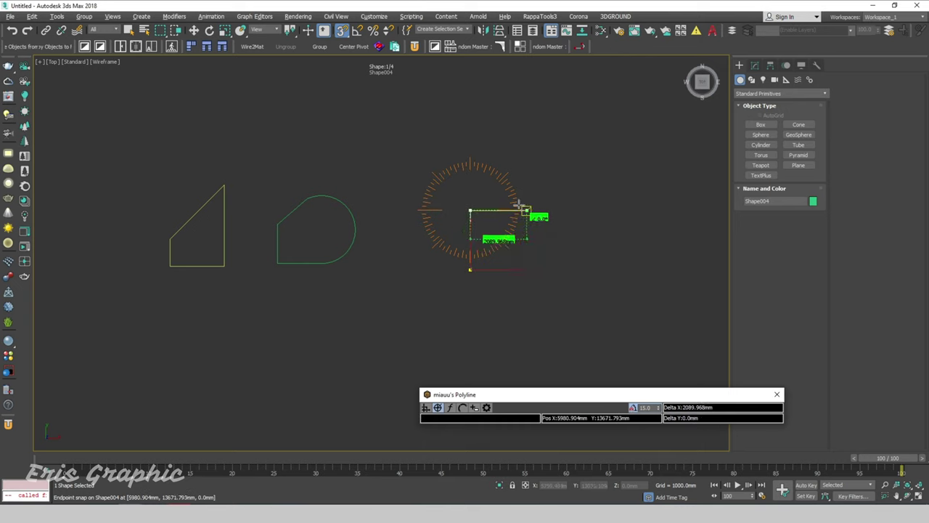
pyautogui.press('a')
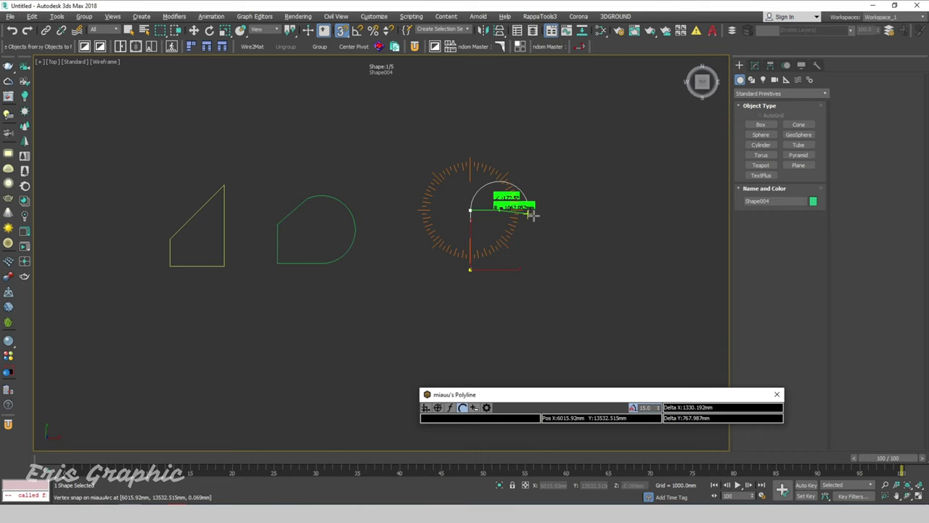
pyautogui.scroll(5, 508, 211)
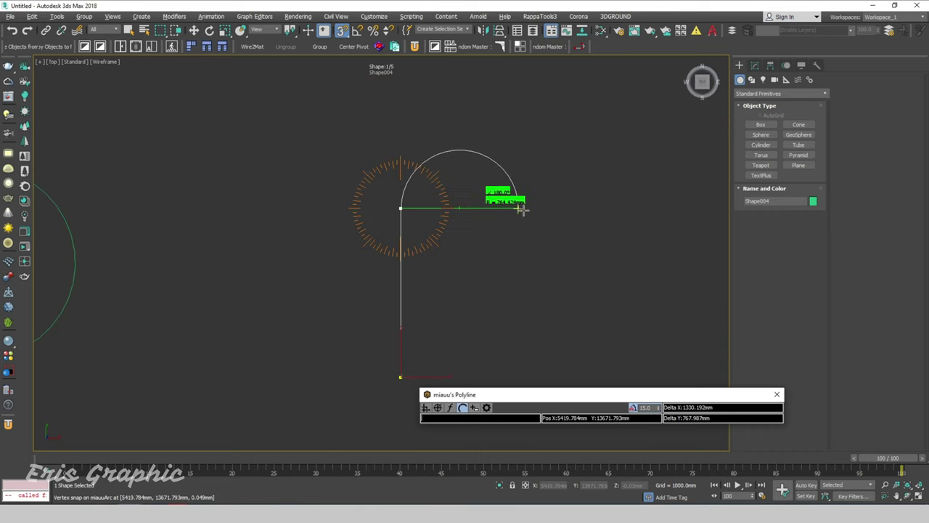
pyautogui.click(520, 209)
# Add the 2200 mm downward side, close it at the start point, and exit Polyline
pyautogui.scroll(-6, 490, 189)
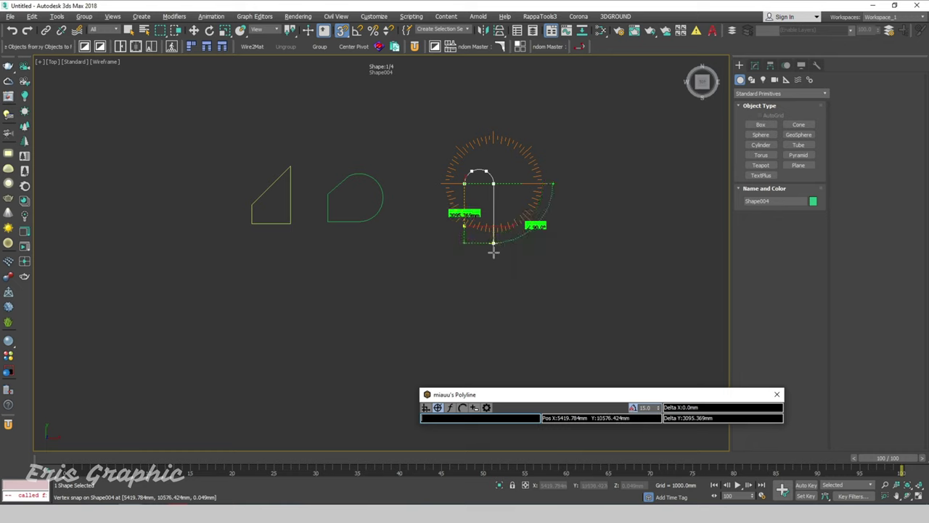
pyautogui.write('2200')
pyautogui.press('Return')
pyautogui.scroll(2, 464, 224)
pyautogui.scroll(3, 459, 236)
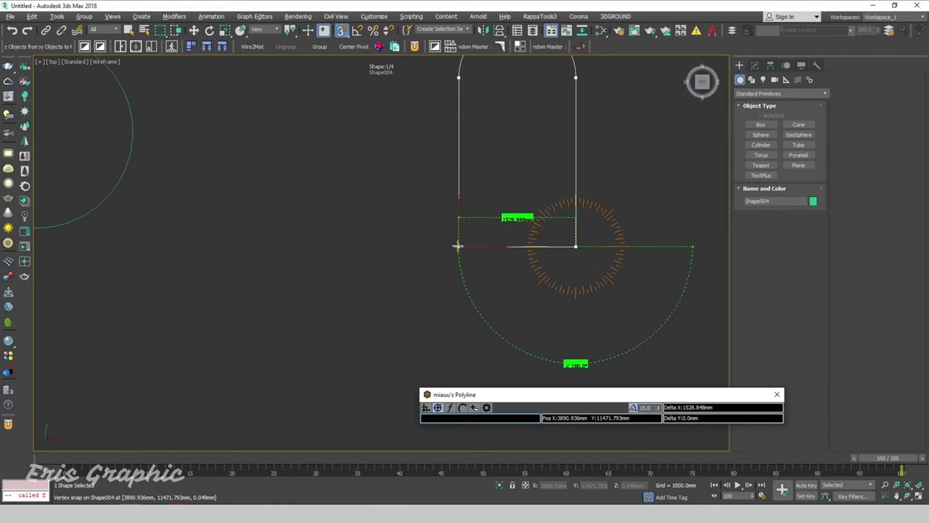
pyautogui.click(469, 242)
pyautogui.rightClick(508, 199)
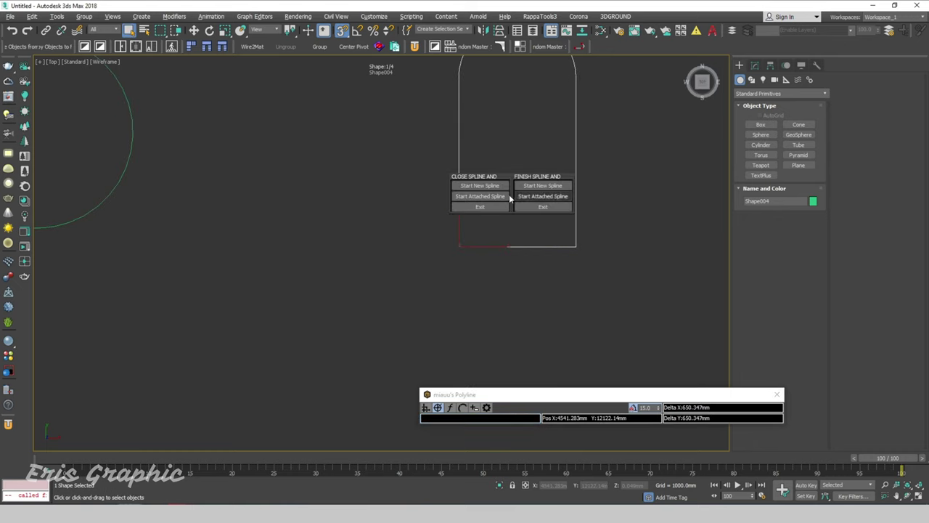
pyautogui.click(479, 185)
pyautogui.scroll(-5, 500, 208)
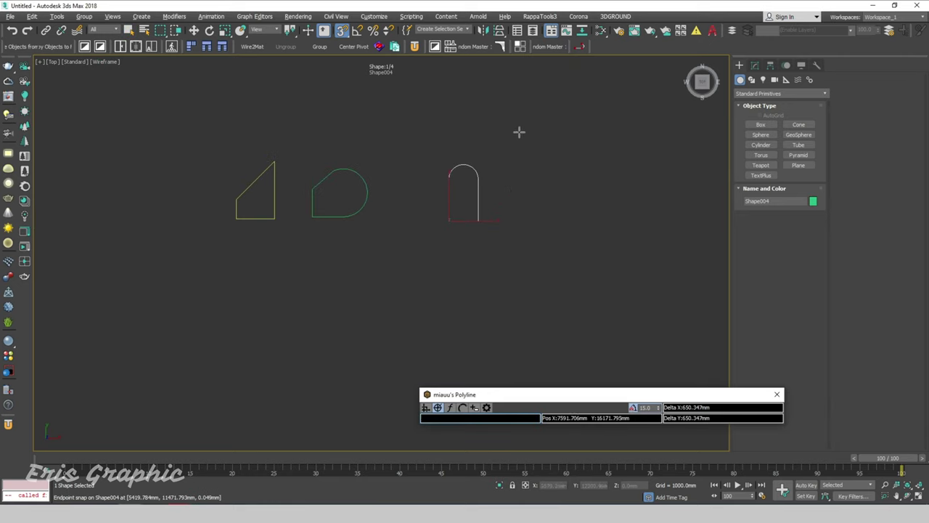
pyautogui.rightClick(519, 131)
pyautogui.rightClick(504, 179)
pyautogui.moveTo(512, 197)
pyautogui.keyDown('alt'); pyautogui.mouseDown(button='middle')
pyautogui.moveTo(532, 252)
pyautogui.moveTo(523, 222)
pyautogui.moveTo(541, 162)
pyautogui.moveTo(512, 174)
pyautogui.mouseUp(button='middle'); pyautogui.keyUp('alt')
# Select the arch-shaped spline, trying and then undoing a Shell modifier
pyautogui.press('z')
pyautogui.click(477, 182)
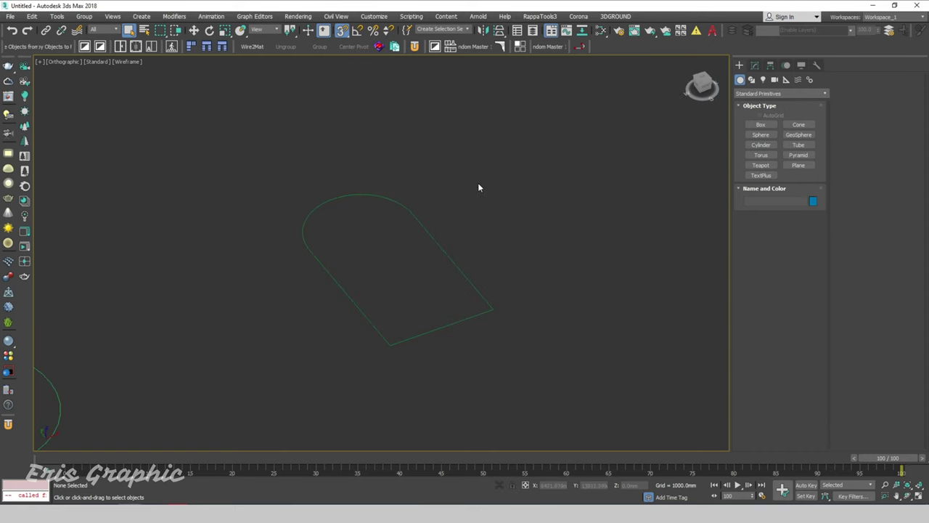
pyautogui.click(404, 226)
pyautogui.scroll(-2, 403, 225)
pyautogui.scroll(-2, 404, 226)
pyautogui.scroll(2, 458, 249)
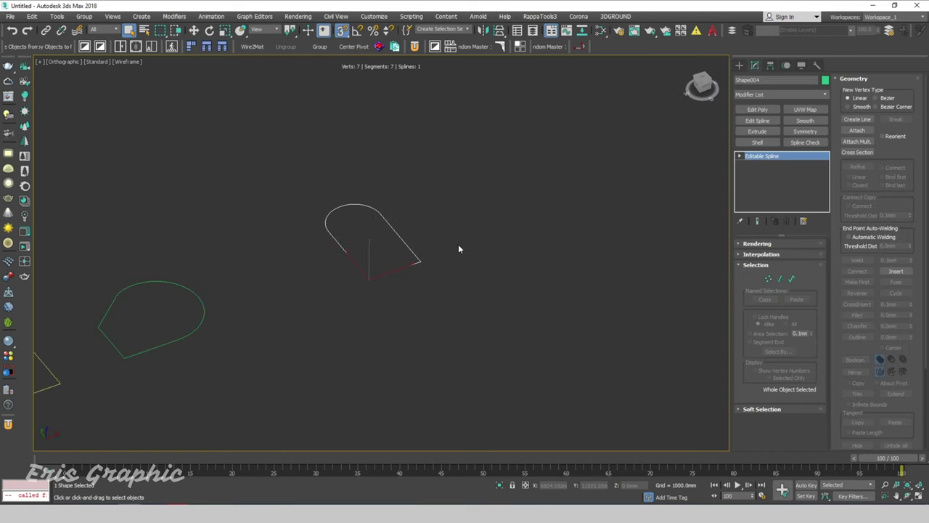
pyautogui.click(757, 142)
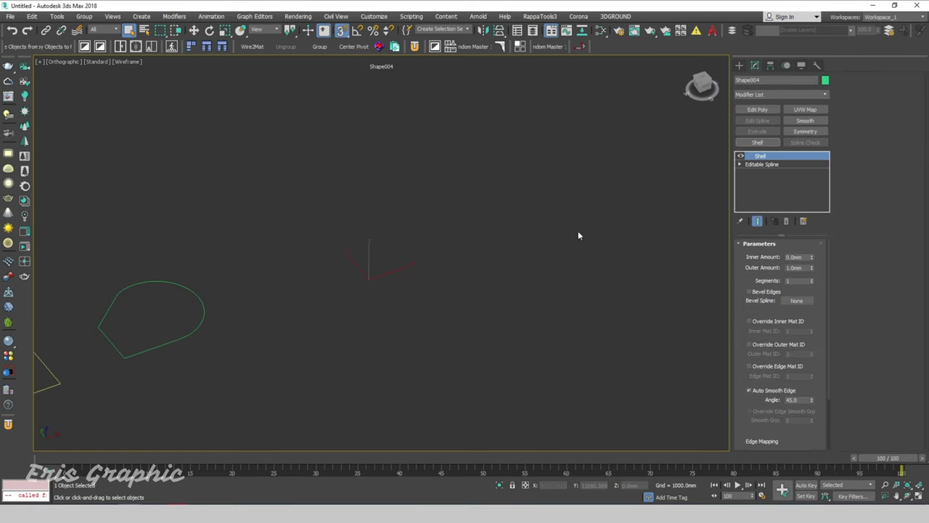
pyautogui.hotkey('ctrl', 'z')
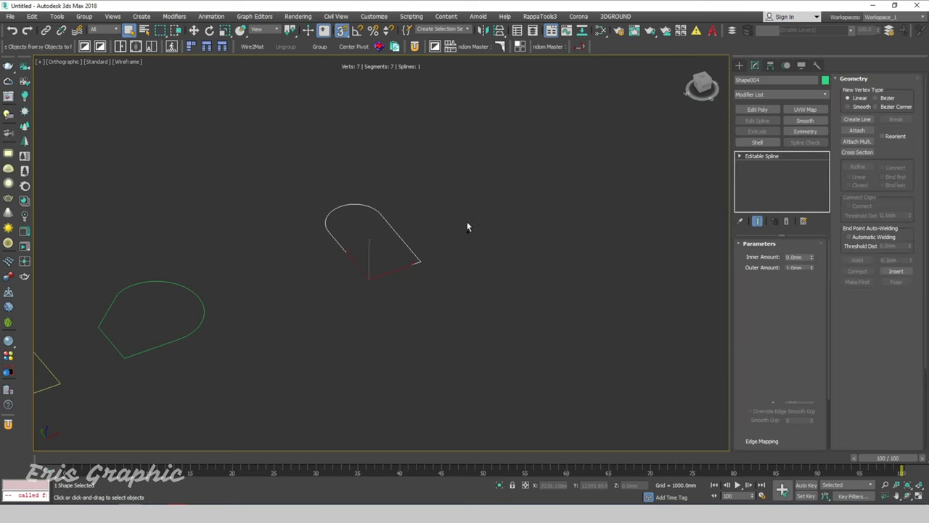
pyautogui.moveTo(429, 206); pyautogui.dragTo(367, 244)
# Weld all seven arch vertices, add a Shell modifier, and switch to solid shading
pyautogui.click(768, 279)
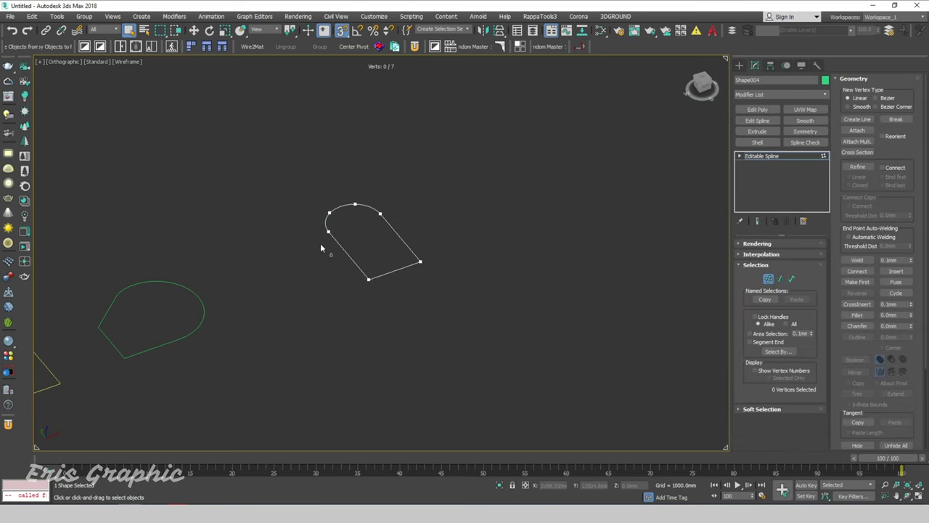
pyautogui.moveTo(281, 182); pyautogui.dragTo(484, 301)
pyautogui.click(865, 263)
pyautogui.click(757, 142)
pyautogui.click(452, 232)
pyautogui.press('F3')
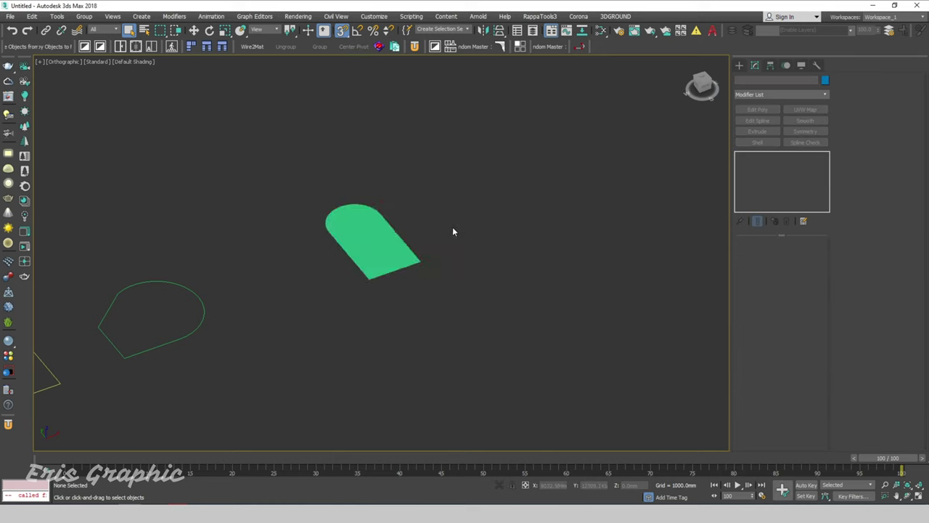
# Select and frame the green shelled arch shape in the viewport
pyautogui.moveTo(342, 254); pyautogui.dragTo(445, 203)
pyautogui.press('z')
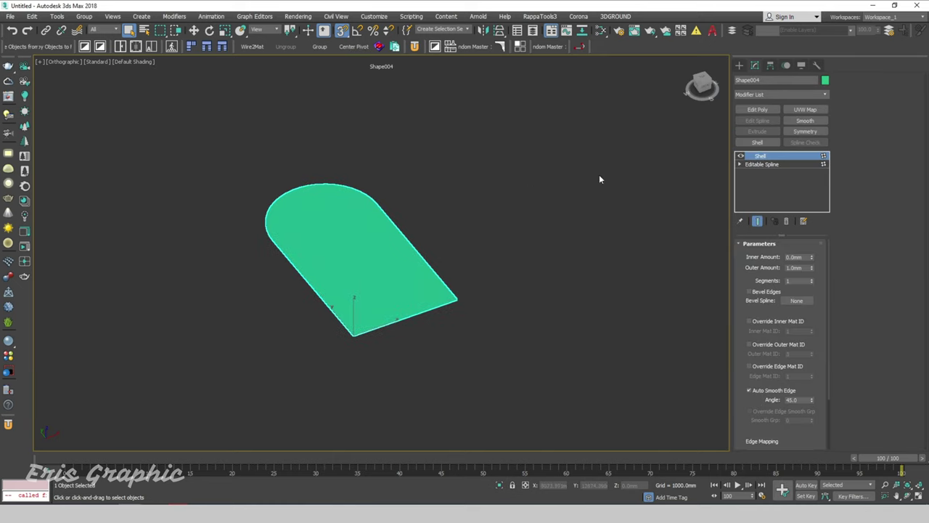
pyautogui.scroll(-5, 550, 233)
pyautogui.scroll(3, 518, 227)
pyautogui.click(546, 217)
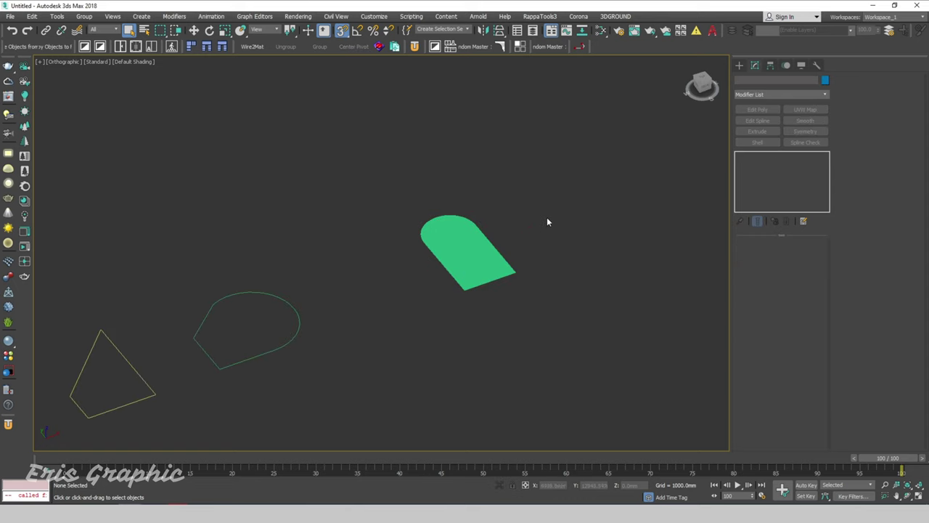
pyautogui.hotkey('ctrl', 'z')
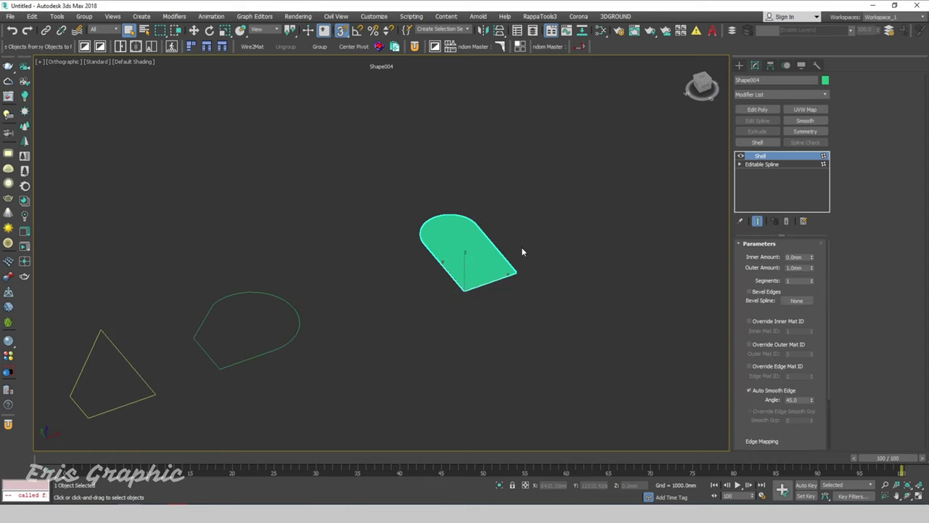
pyautogui.press('y')
pyautogui.press('z')
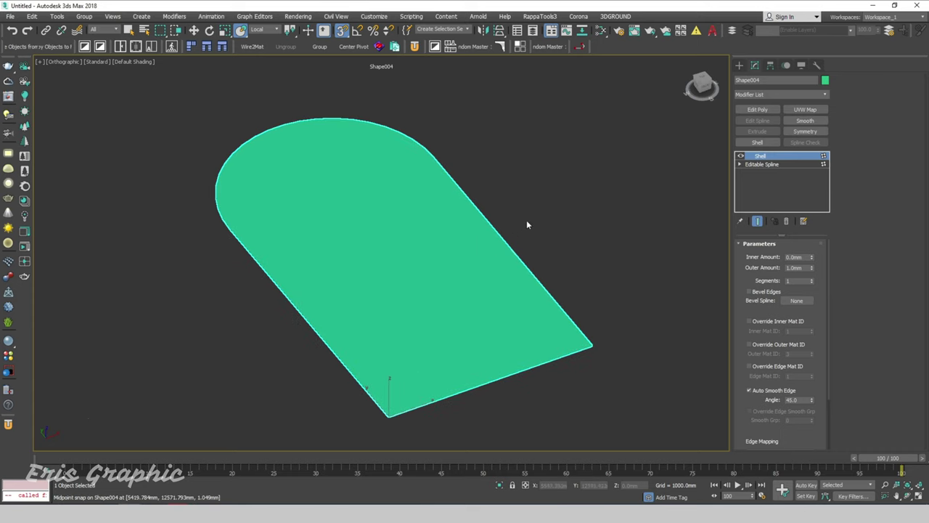
pyautogui.scroll(-2, 537, 215)
pyautogui.click(552, 211)
# In the Top view, move the green arch left toward the other shapes
pyautogui.press('t')
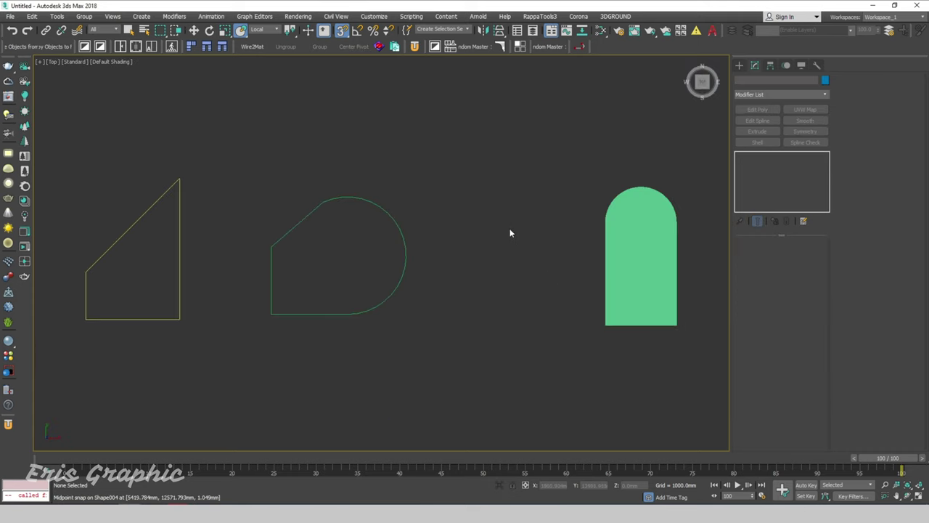
pyautogui.click(639, 267)
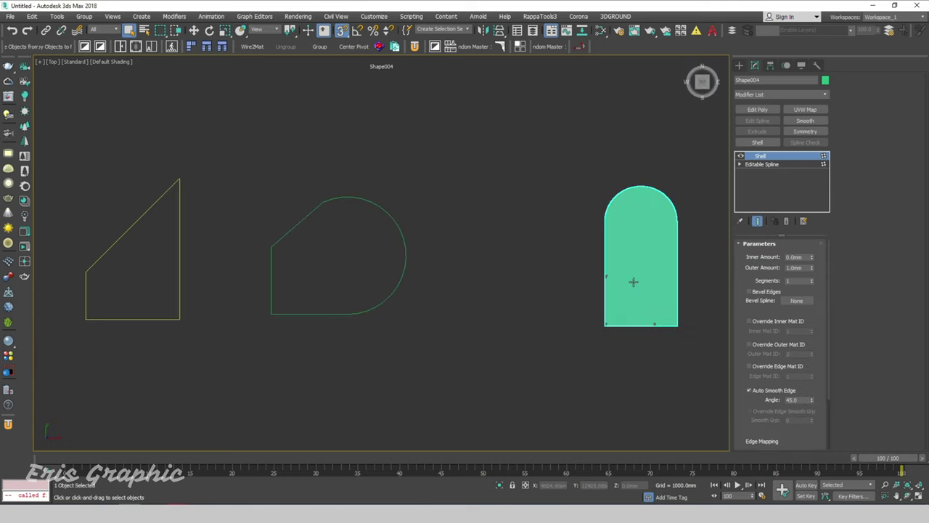
pyautogui.press('w')
pyautogui.moveTo(637, 327); pyautogui.dragTo(490, 340)
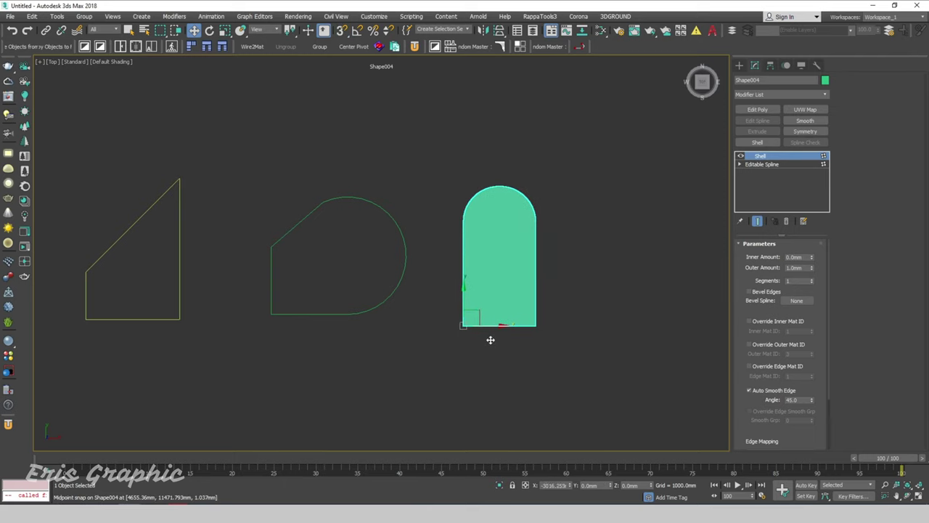
pyautogui.click(450, 210)
pyautogui.moveTo(450, 210); pyautogui.dragTo(514, 203, button='middle')
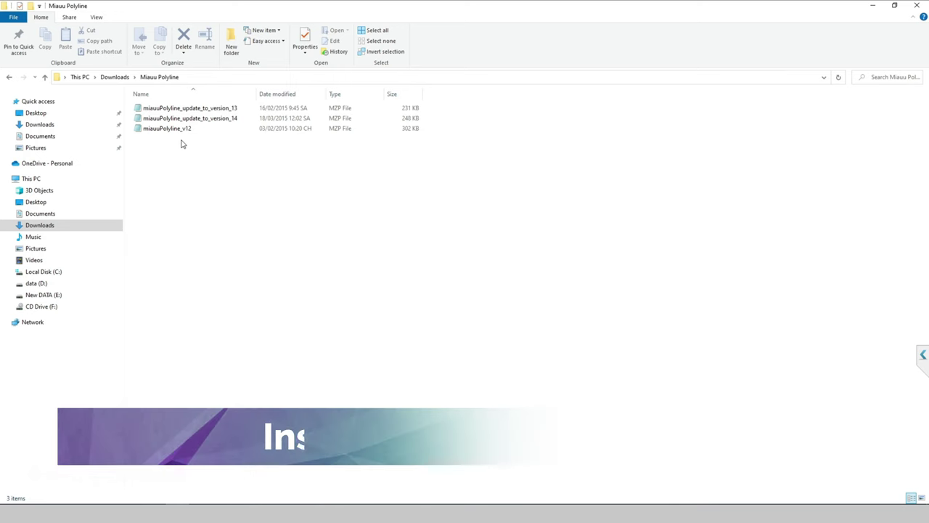
# Copy the miauuPolyline_v12 file from the Miauu Polyline folder
pyautogui.click(182, 129)
pyautogui.rightClick(182, 129)
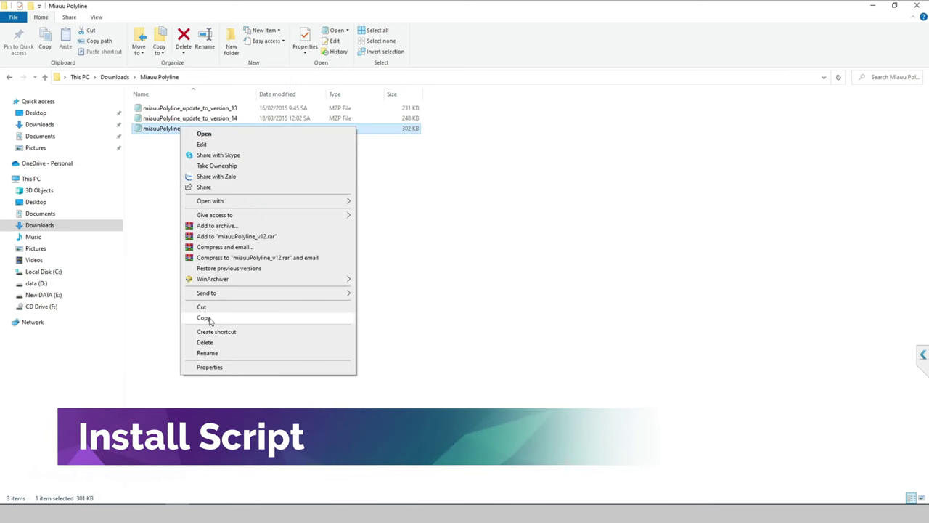
pyautogui.click(203, 317)
pyautogui.click(166, 348)
# Browse to C:\Program Files\Autodesk\3ds Max 2018
pyautogui.click(54, 271)
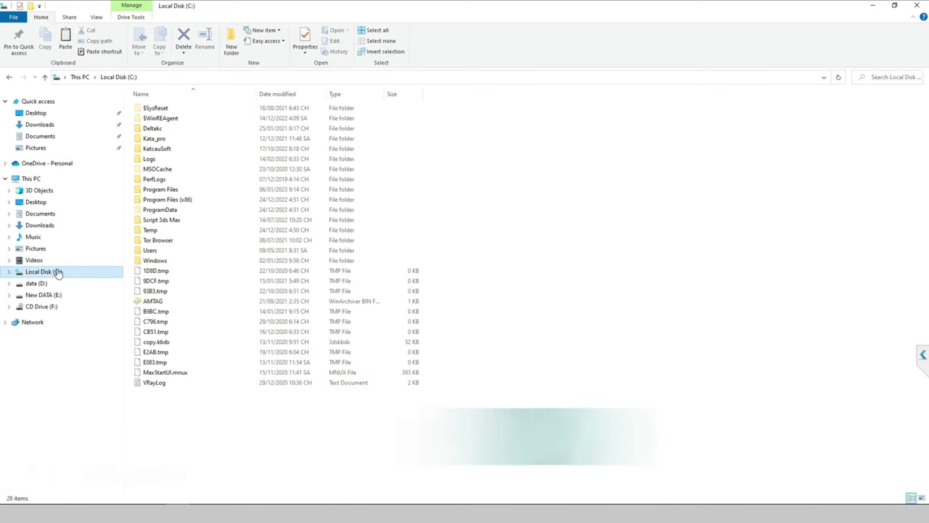
pyautogui.rightClick(174, 189)
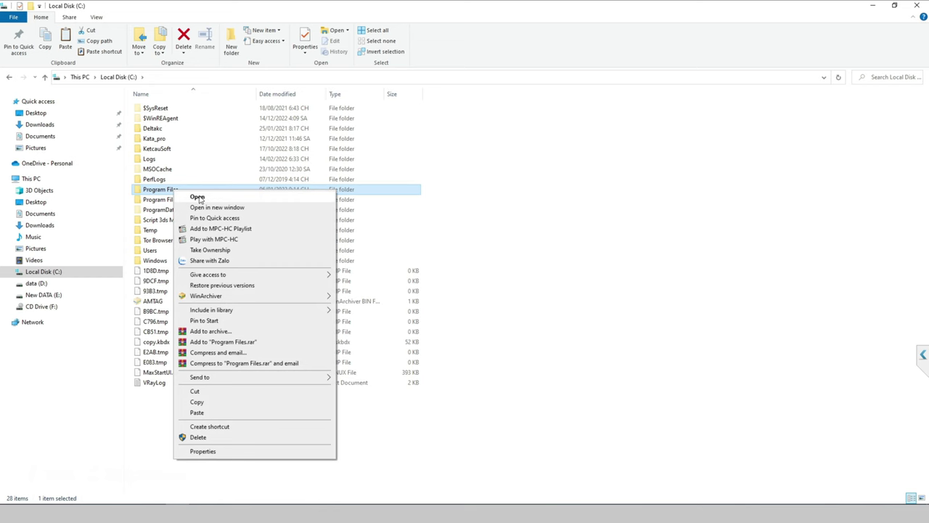
pyautogui.click(197, 197)
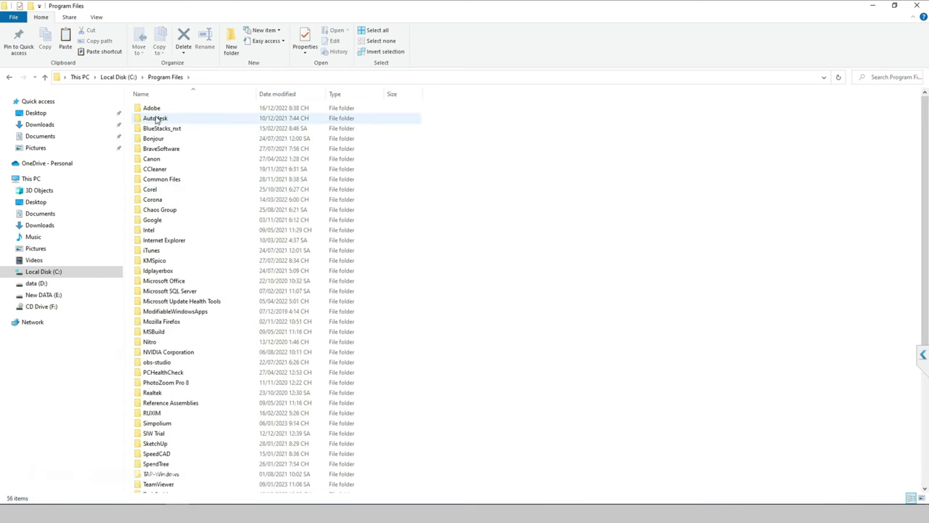
pyautogui.click(155, 120)
pyautogui.rightClick(155, 120)
pyautogui.click(182, 123)
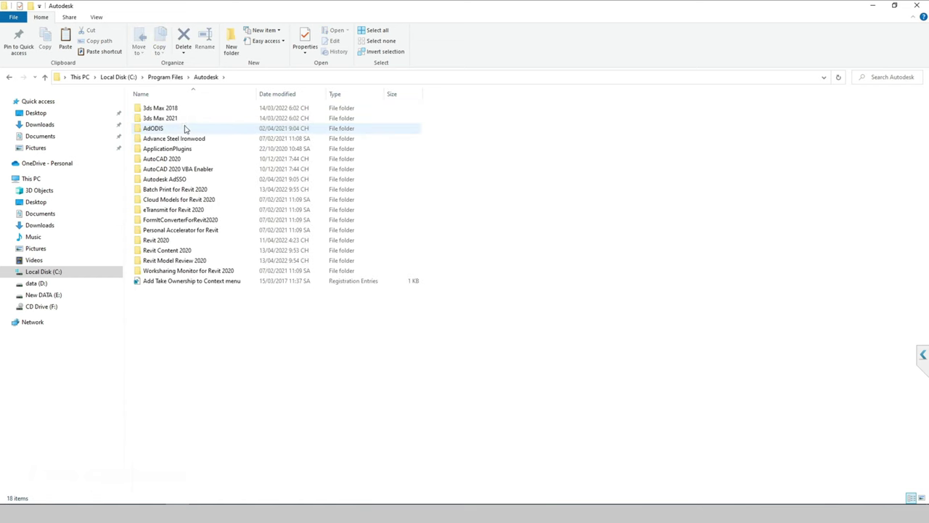
pyautogui.rightClick(179, 111)
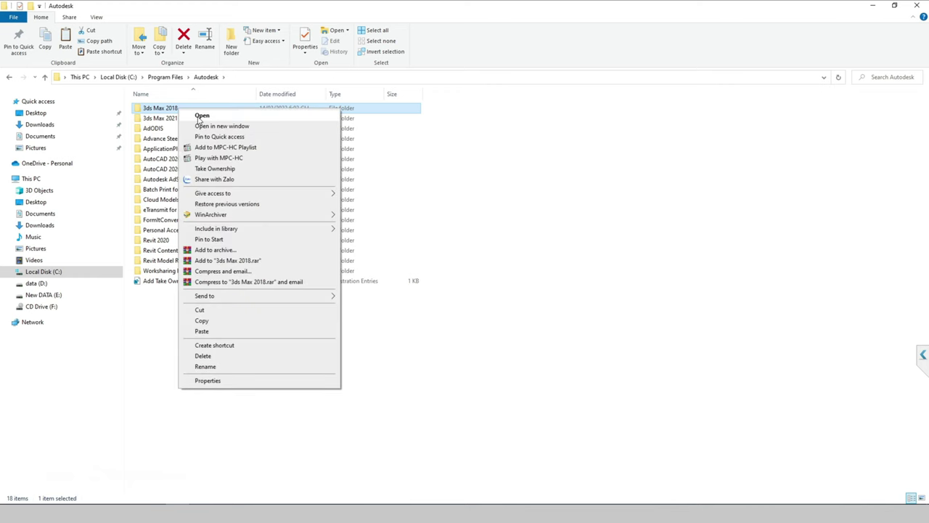
pyautogui.click(180, 119)
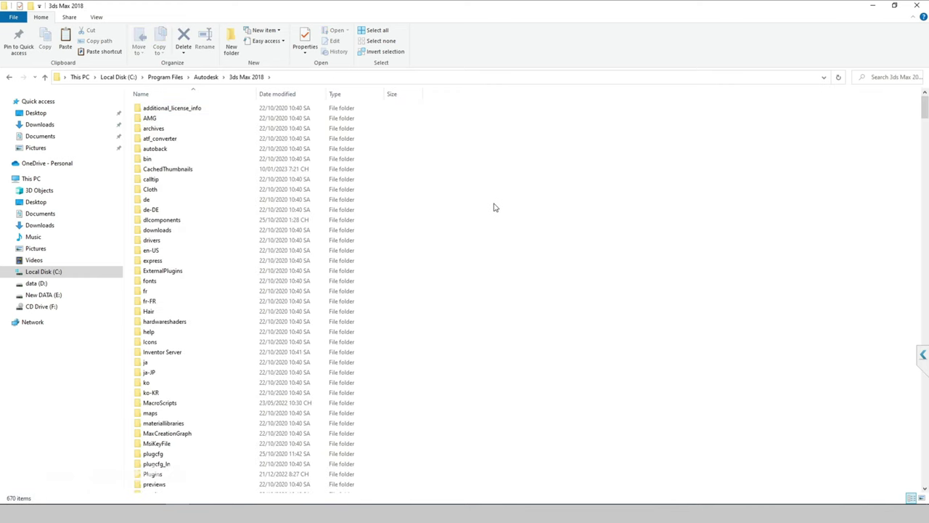
# Open the scripts folder and paste miauuPolyline_v12 into it
pyautogui.scroll(-13, 493, 207)
pyautogui.click(153, 140)
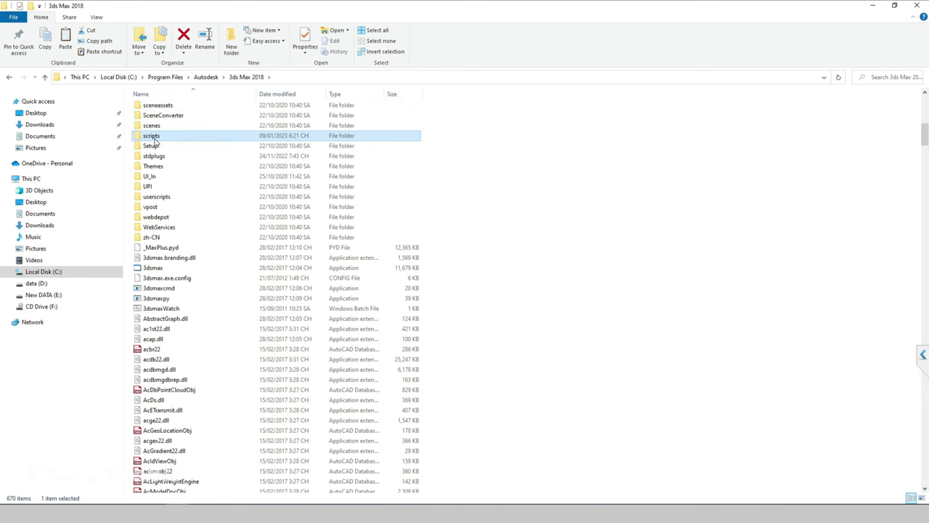
pyautogui.rightClick(178, 136)
pyautogui.click(204, 143)
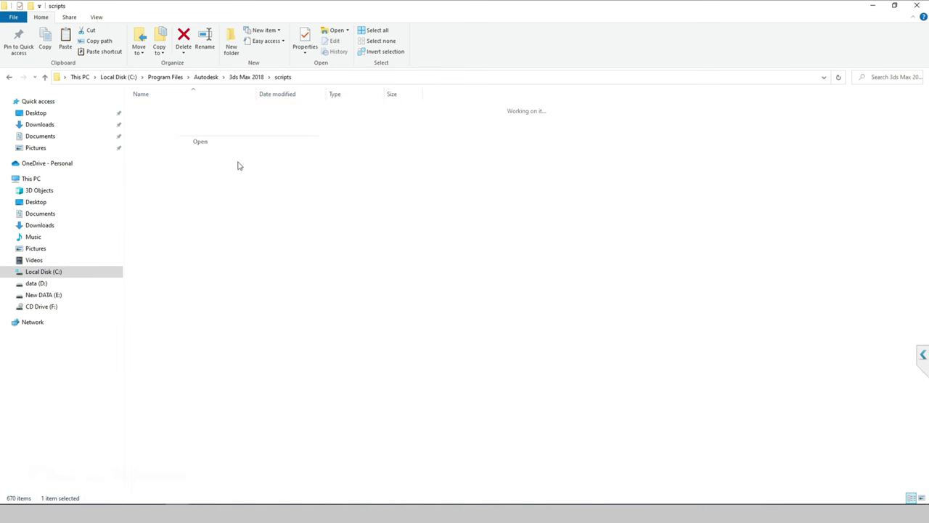
pyautogui.rightClick(589, 201)
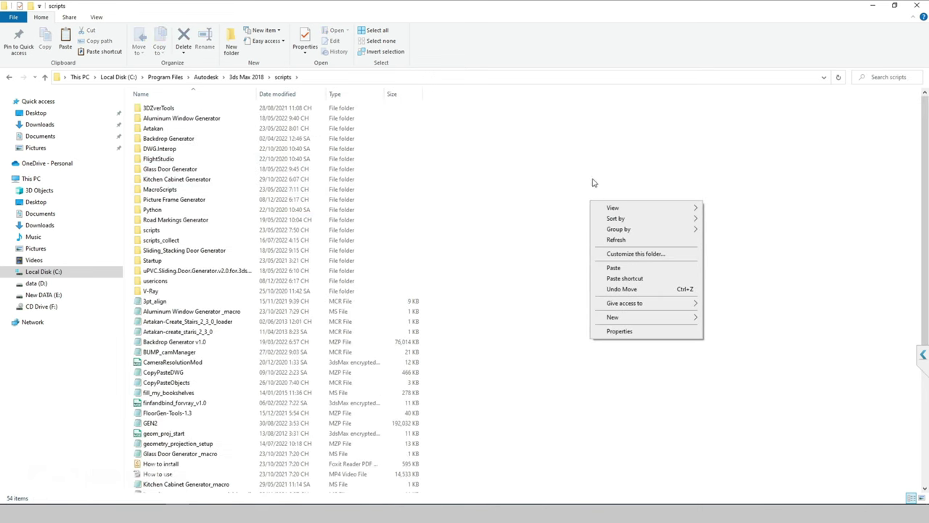
pyautogui.click(614, 268)
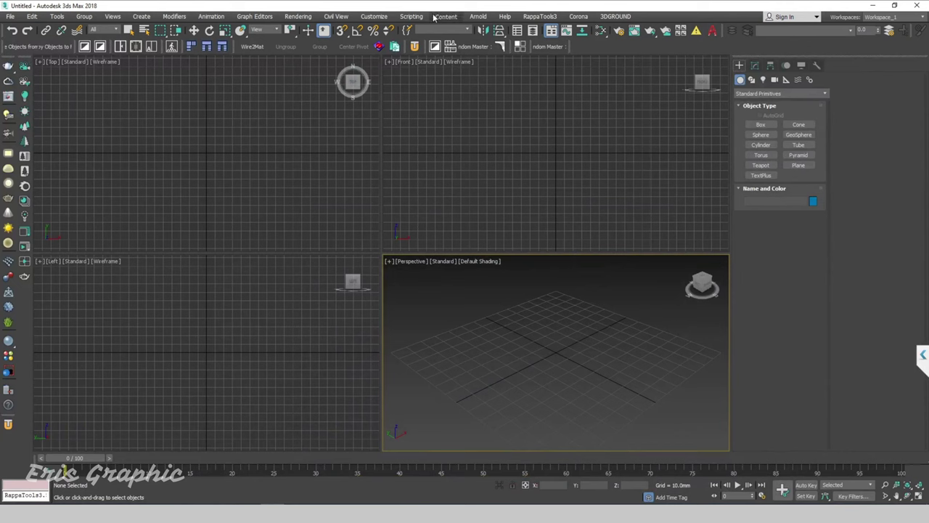
pyautogui.click(411, 16)
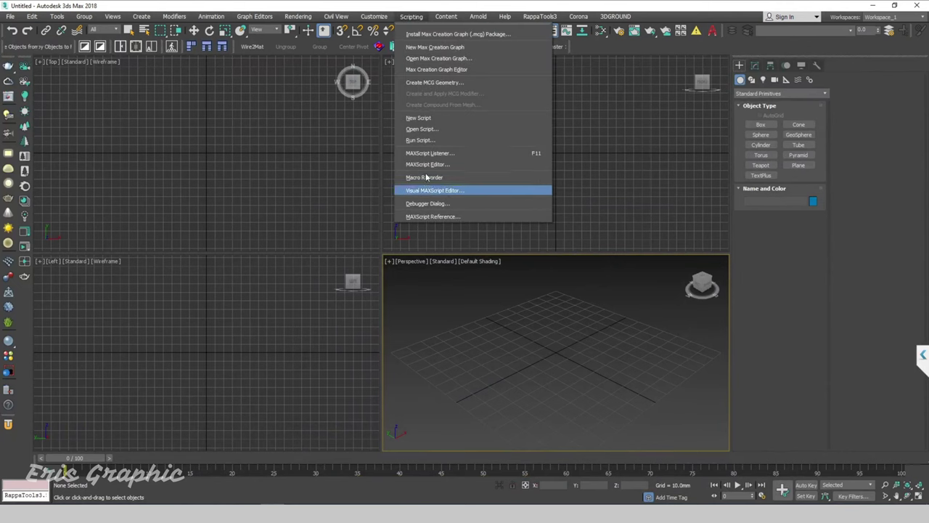
# Run miauuPolyline_v12 from the scripts folder, install it, and close the v1.2 installer
pyautogui.click(423, 140)
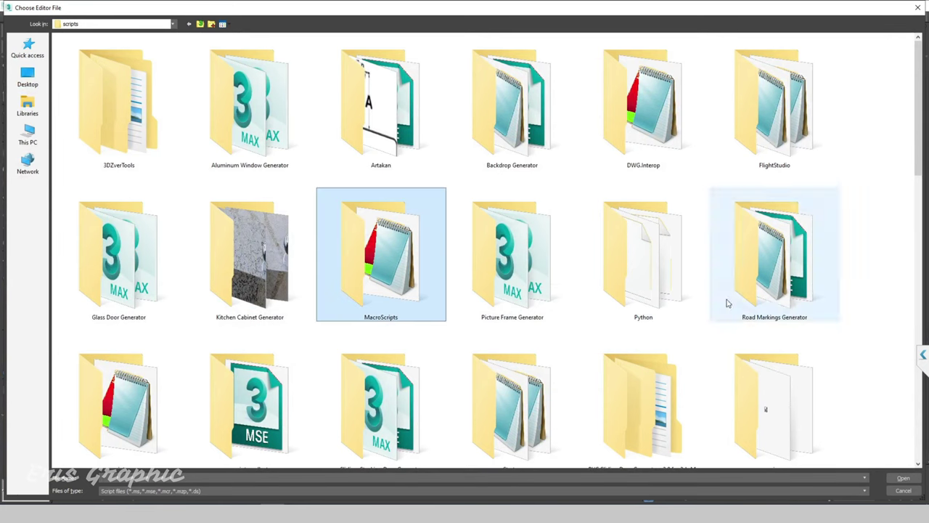
pyautogui.scroll(-10, 815, 311)
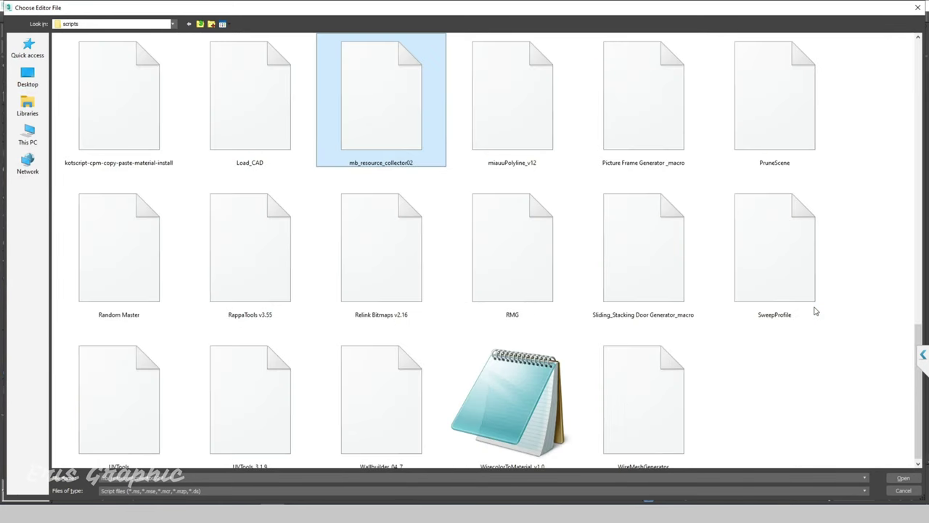
pyautogui.click(511, 129)
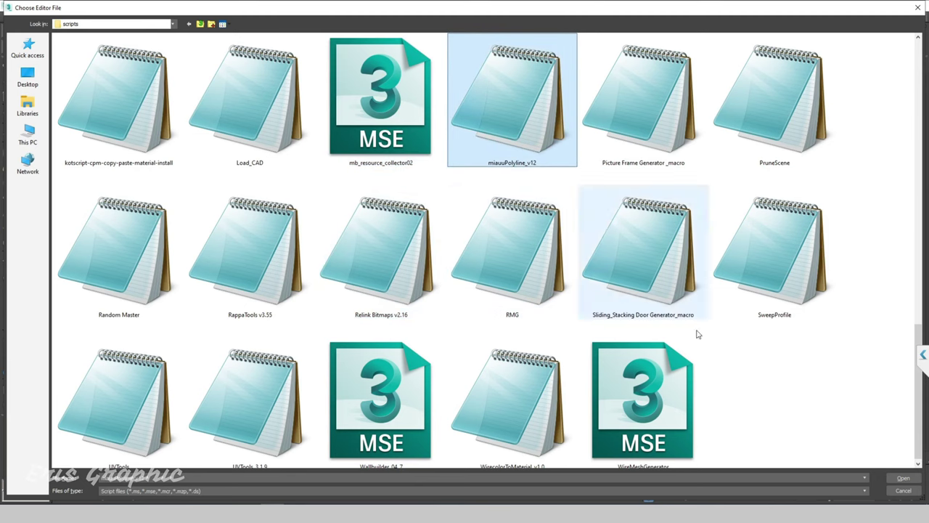
pyautogui.press('Return')
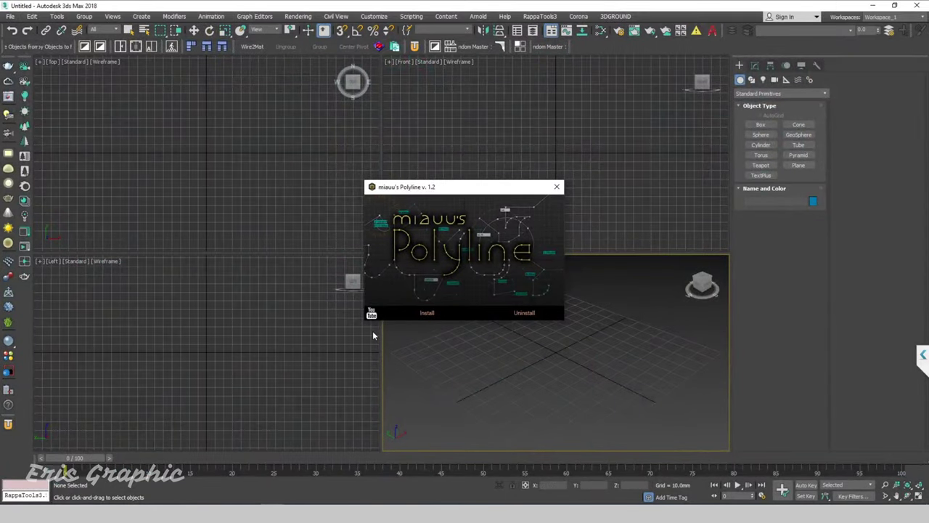
pyautogui.click(427, 312)
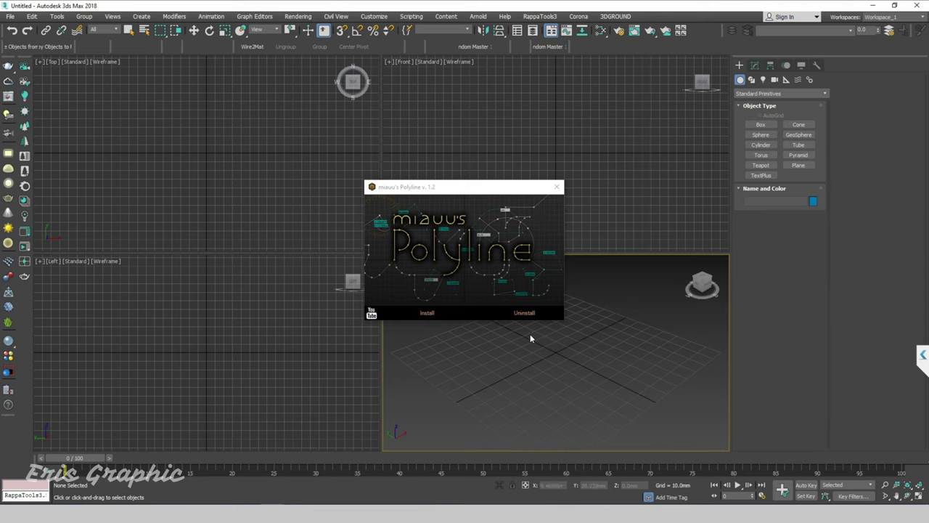
pyautogui.click(556, 187)
pyautogui.click(504, 135)
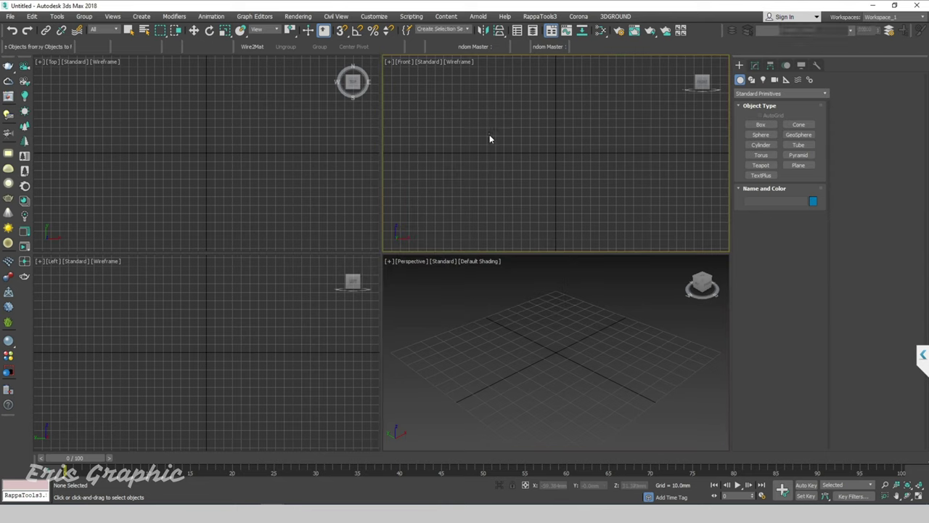
# Open the Customize User Interface dialog, move it aside, and browse the action categories
pyautogui.click(375, 16)
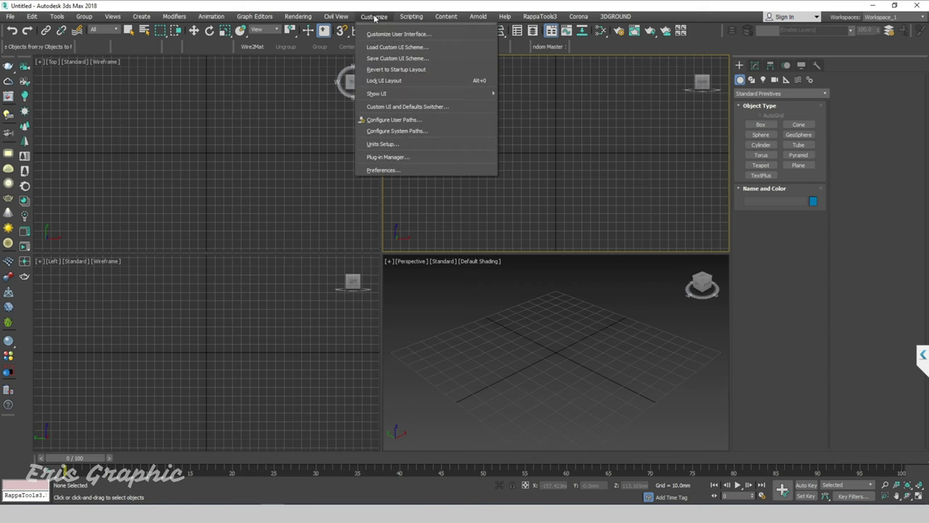
pyautogui.click(388, 39)
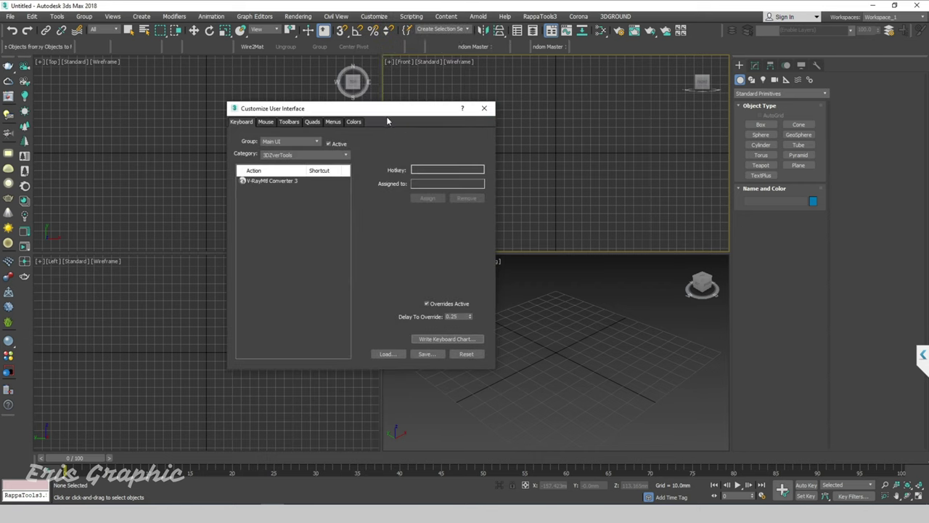
pyautogui.moveTo(388, 121); pyautogui.dragTo(449, 122)
pyautogui.click(358, 156)
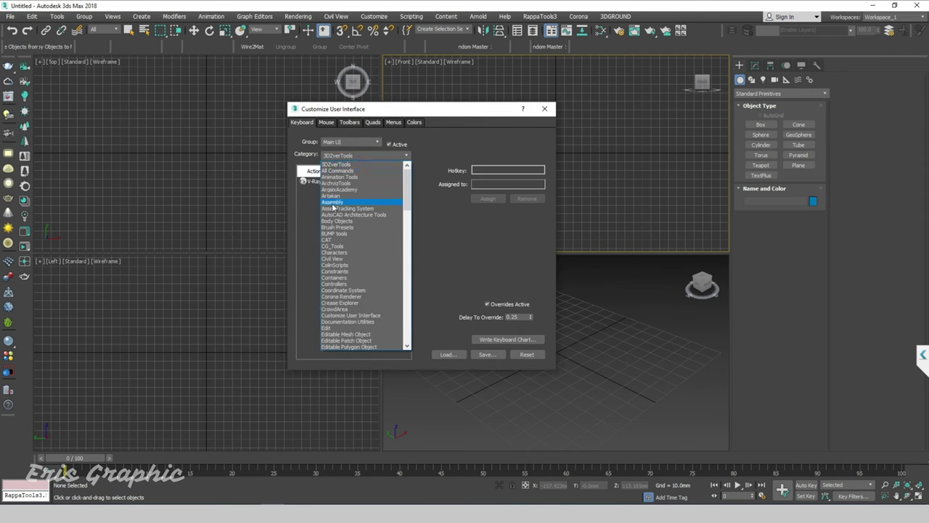
pyautogui.scroll(-5, 344, 233)
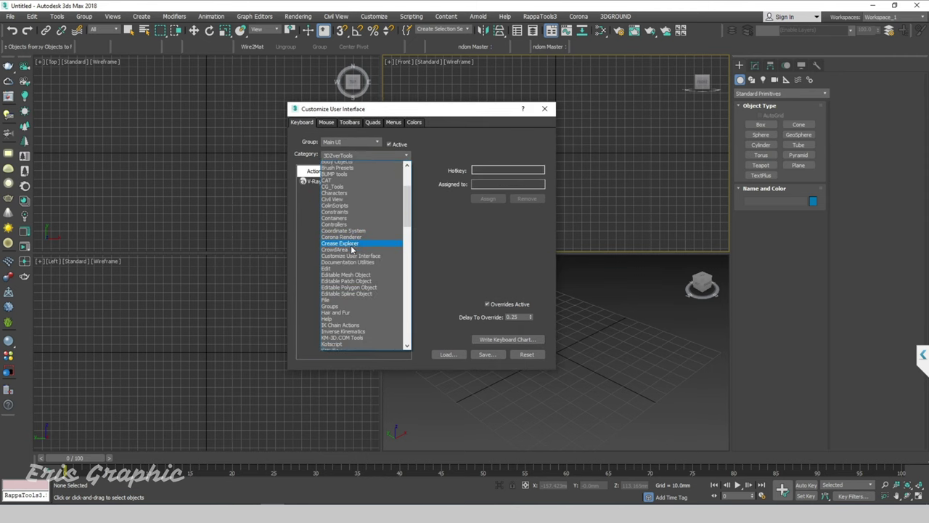
pyautogui.click(410, 159)
# On the Toolbars page, scroll the Category list down to the miauuPolyline entry
pyautogui.click(349, 122)
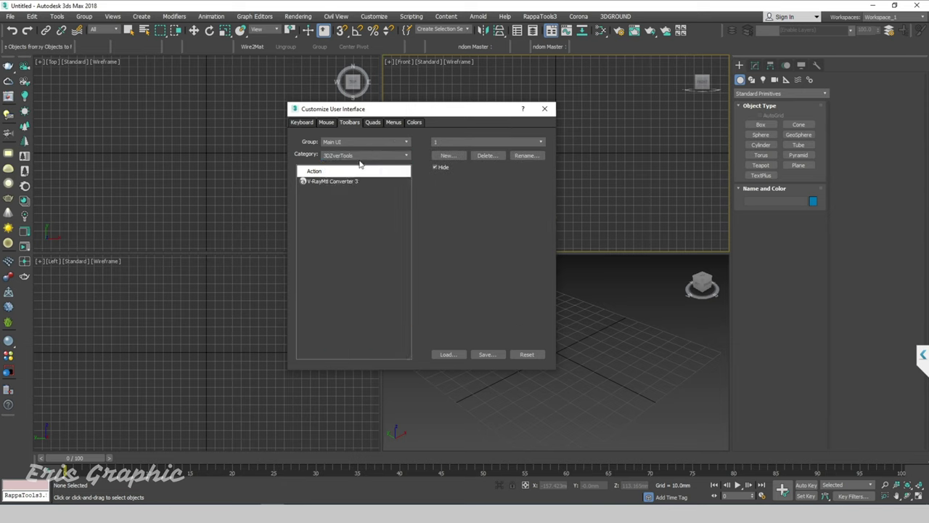
pyautogui.click(359, 156)
pyautogui.scroll(-3, 378, 189)
pyautogui.scroll(-3, 359, 246)
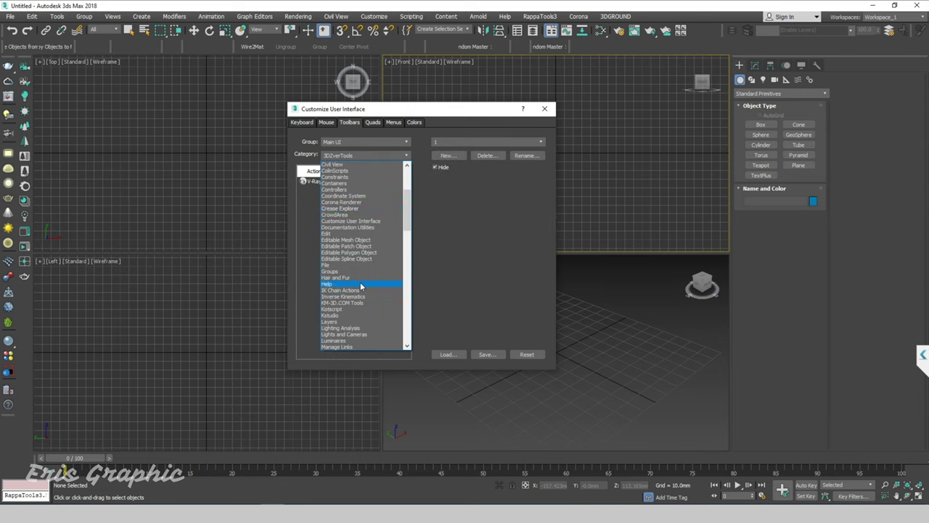
pyautogui.scroll(-3, 357, 312)
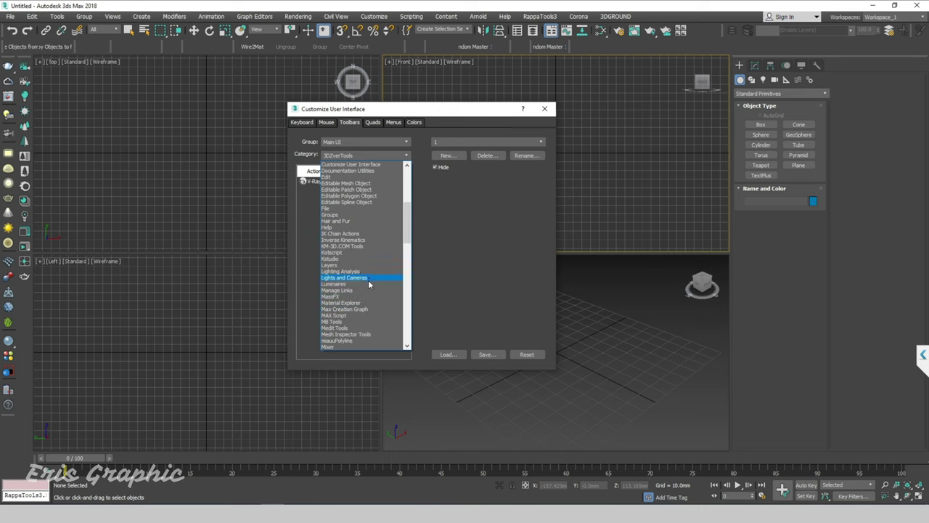
pyautogui.scroll(-1, 367, 318)
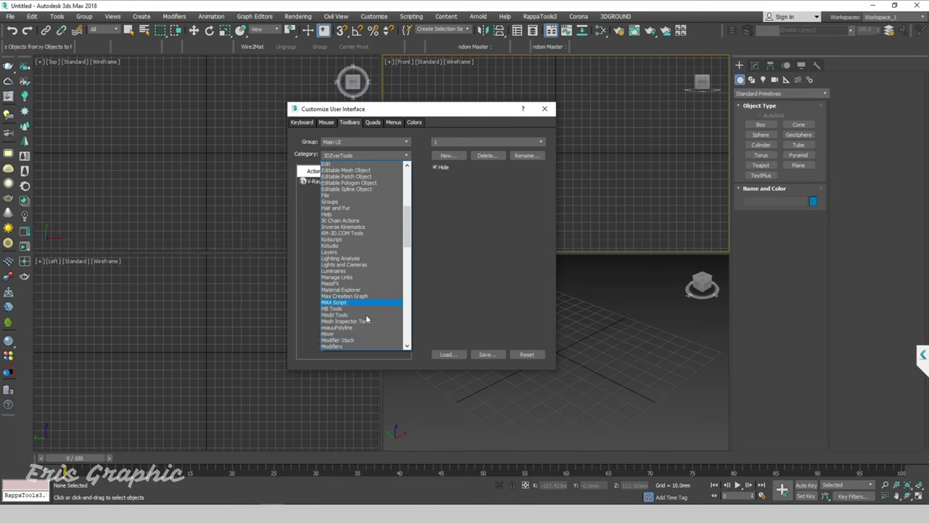
pyautogui.scroll(-1, 367, 318)
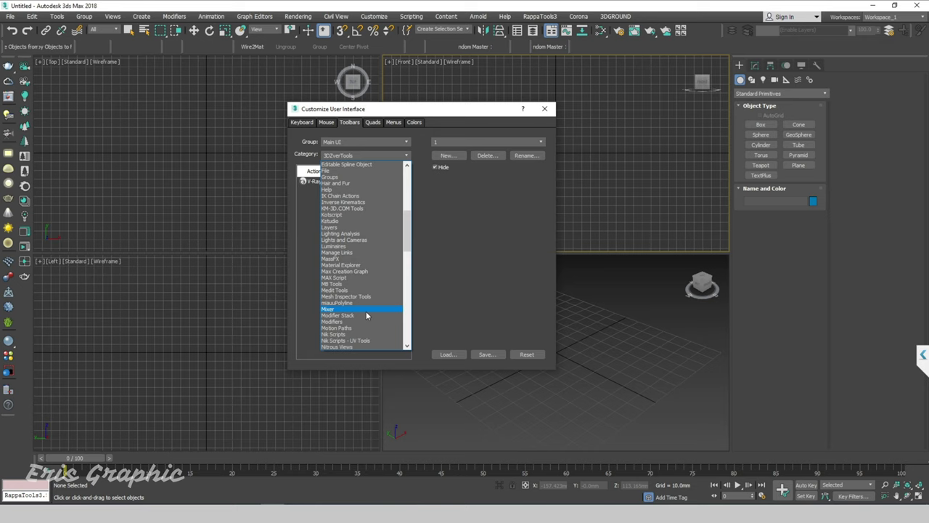
pyautogui.scroll(-1, 367, 315)
pyautogui.scroll(-1, 367, 315)
pyautogui.scroll(-2, 367, 316)
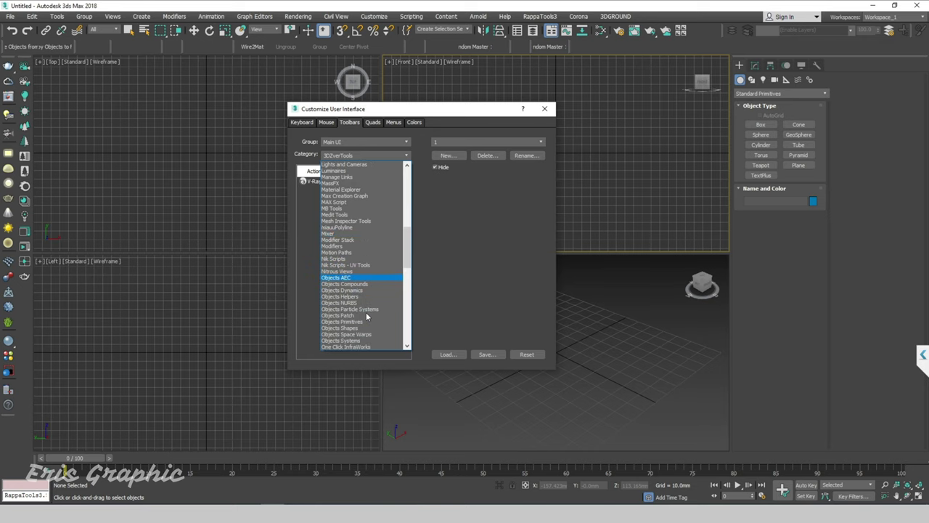
# Choose the miauuPolyline category and create a new toolbar named 'Pe'
pyautogui.click(361, 227)
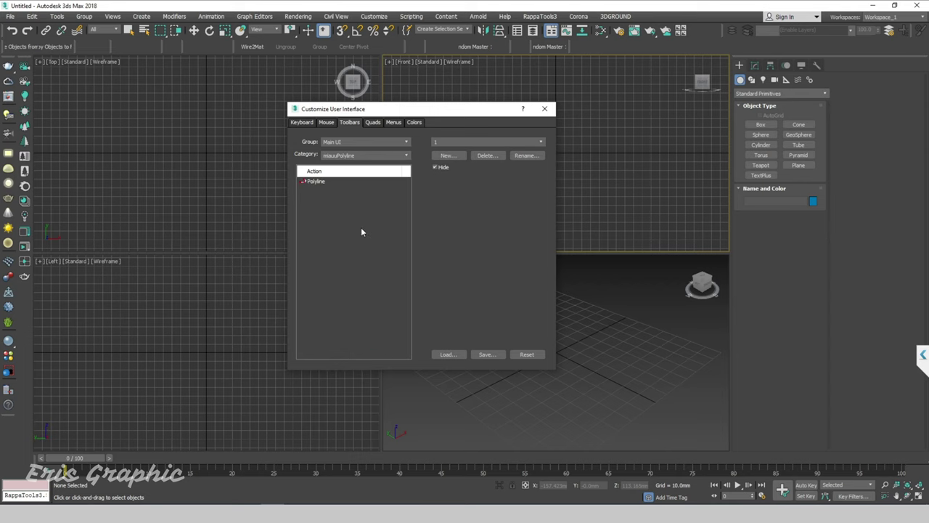
pyautogui.moveTo(477, 110); pyautogui.dragTo(596, 95)
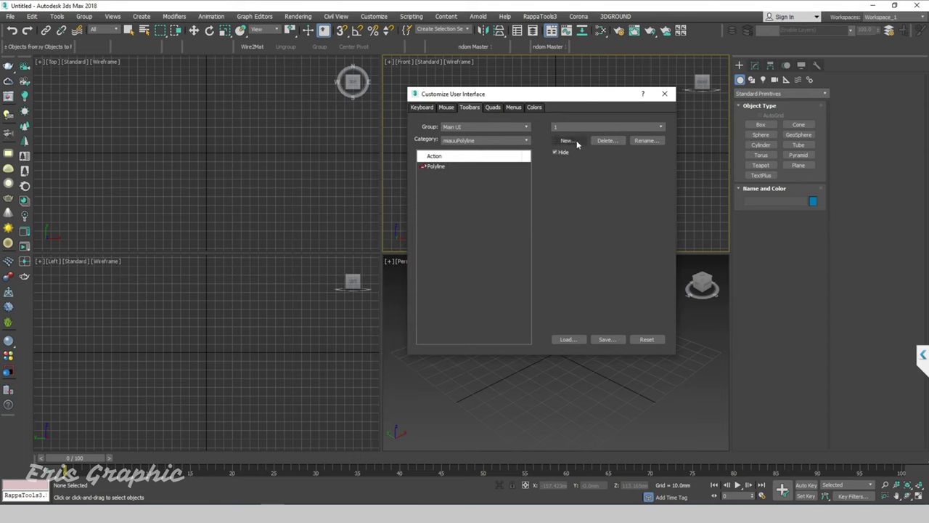
pyautogui.click(568, 140)
pyautogui.moveTo(523, 199); pyautogui.dragTo(225, 131)
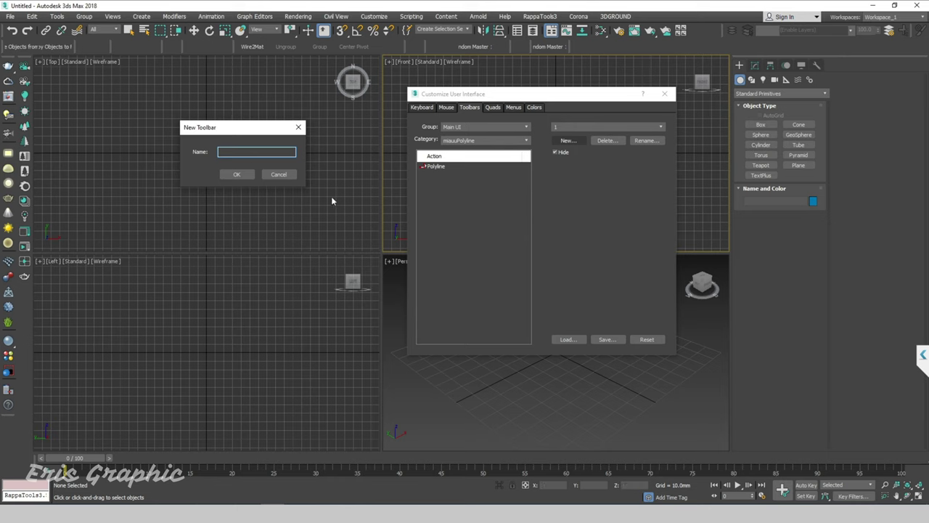
pyautogui.write('P')
pyautogui.write('e')
pyautogui.press('Return')
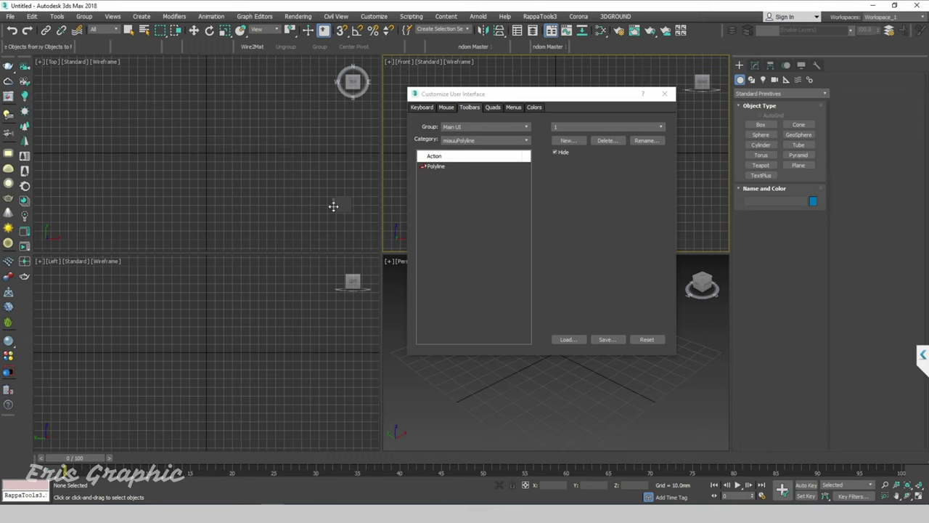
pyautogui.moveTo(333, 206); pyautogui.dragTo(276, 151)
# Place the Polyline action on the new toolbar, cancel saving the UI file, and close the dialog
pyautogui.moveTo(435, 172)
pyautogui.mouseDown()
pyautogui.moveTo(255, 143)
pyautogui.moveTo(277, 150)
pyautogui.moveTo(574, 49)
pyautogui.mouseUp()
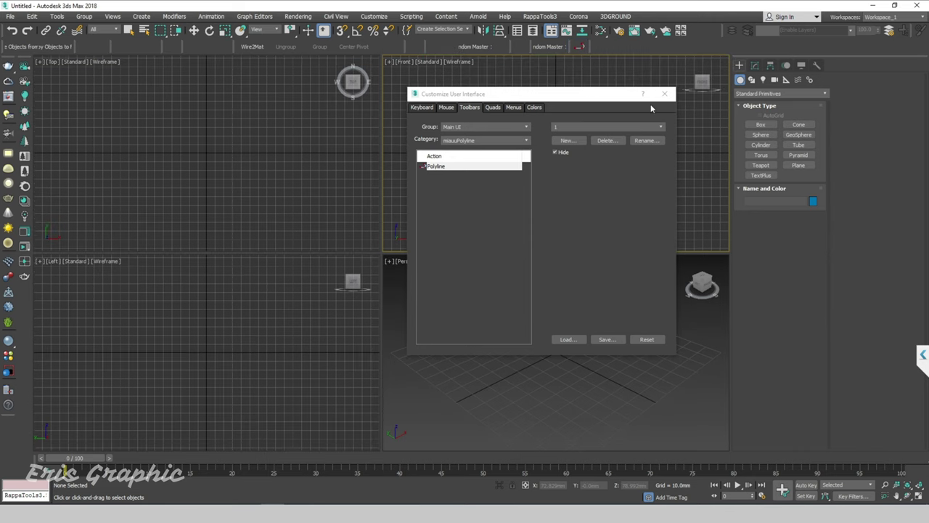
pyautogui.click(605, 340)
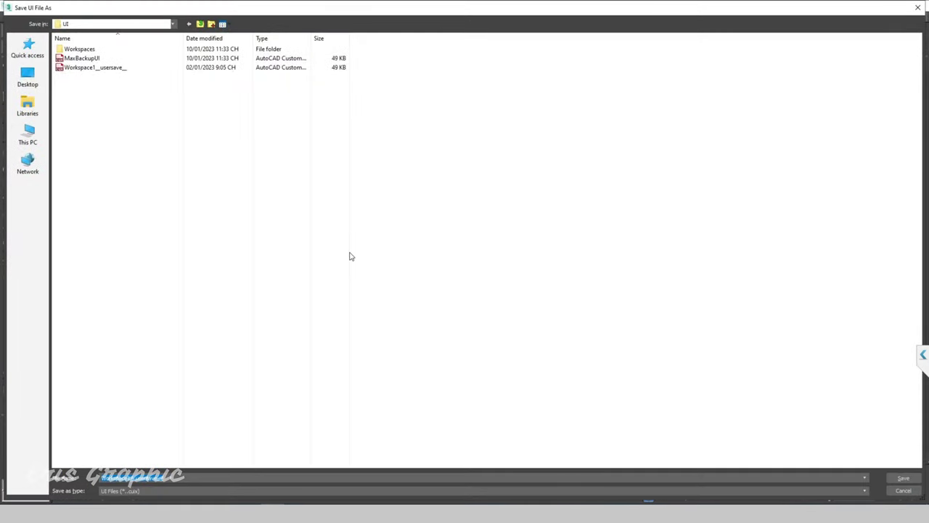
pyautogui.press('Return')
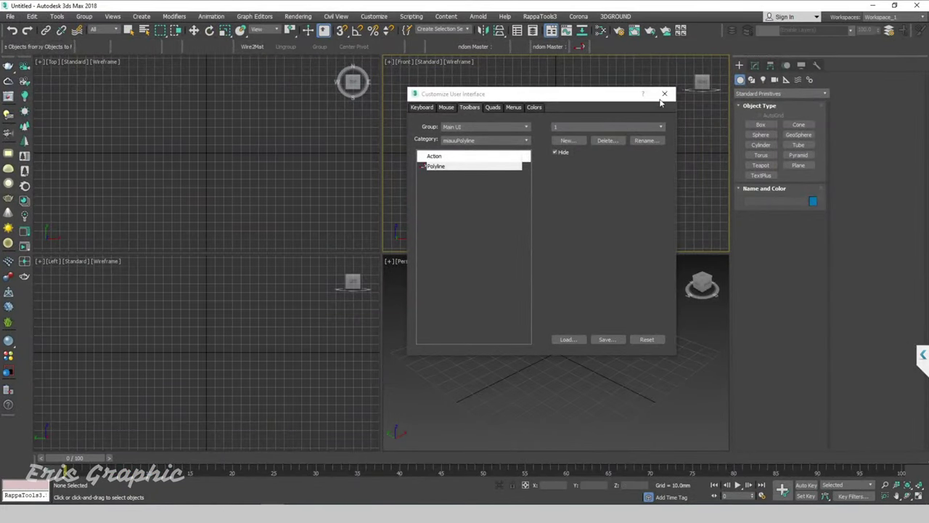
pyautogui.click(664, 95)
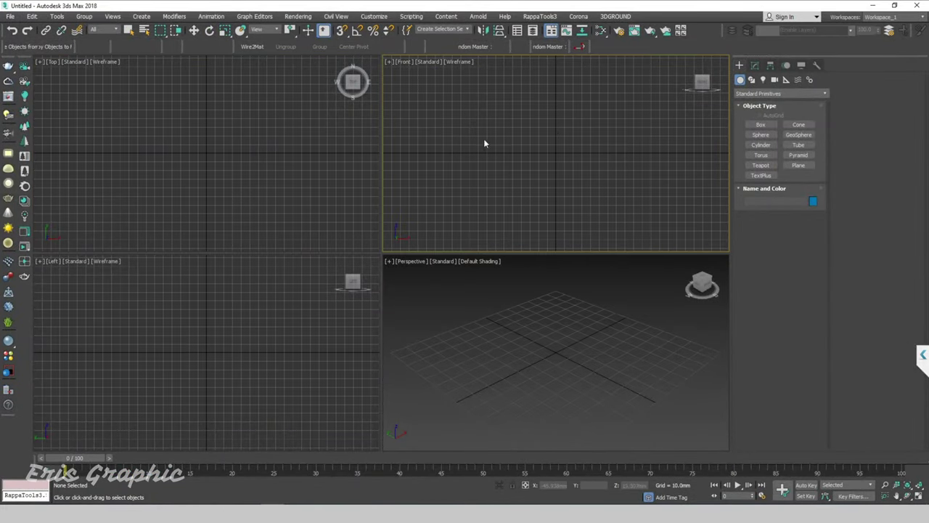
# Launch miauu's Polyline from the new toolbar button and make the Top view active
pyautogui.click(579, 47)
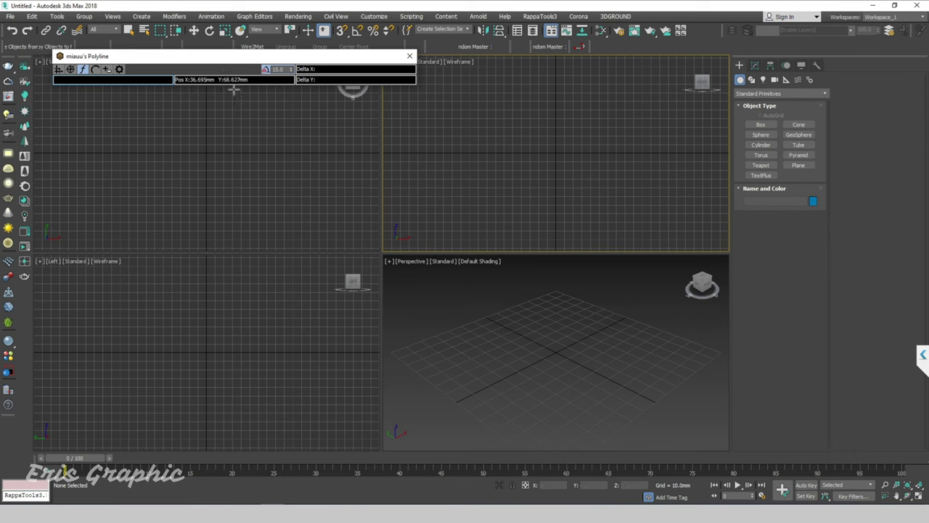
pyautogui.moveTo(212, 63); pyautogui.dragTo(431, 327)
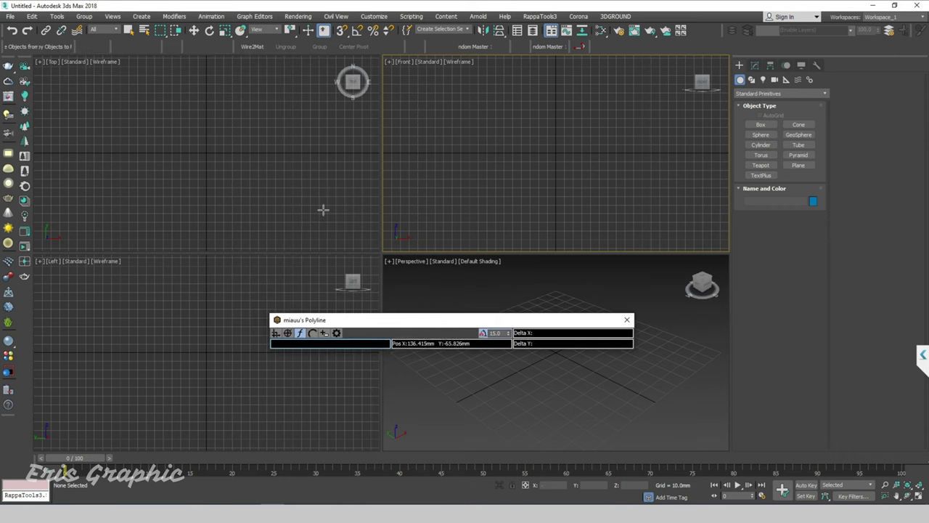
pyautogui.click(276, 188)
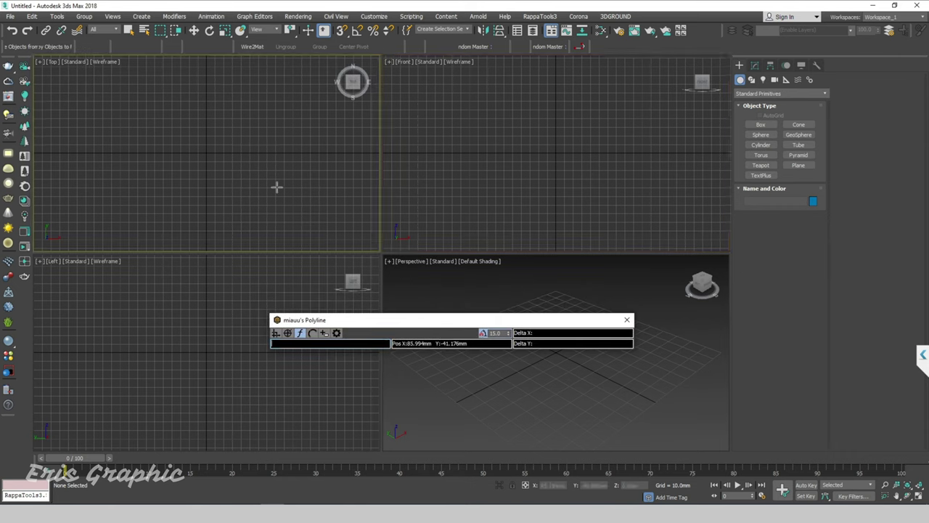
# Draw a test polyline, Shape001, in the Top view, then exit the Polyline tool
pyautogui.click(175, 155)
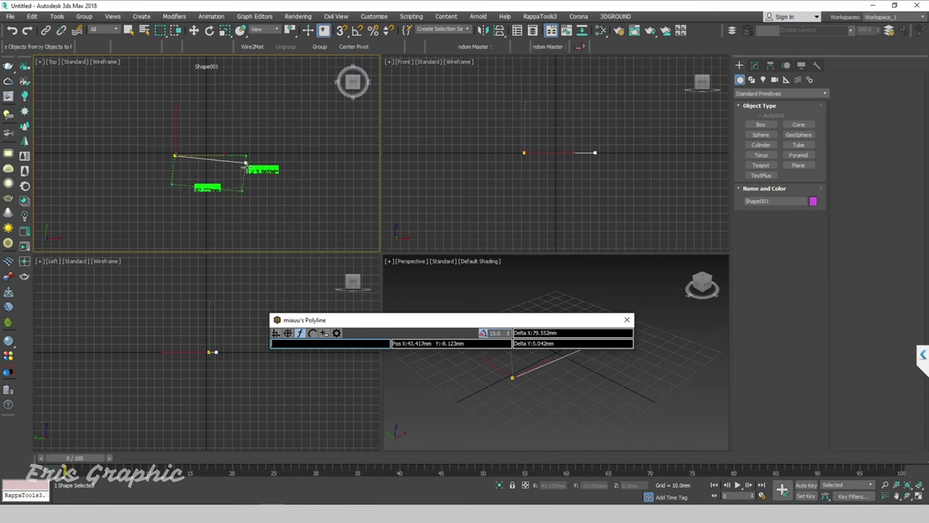
pyautogui.rightClick(204, 164)
pyautogui.rightClick(253, 143)
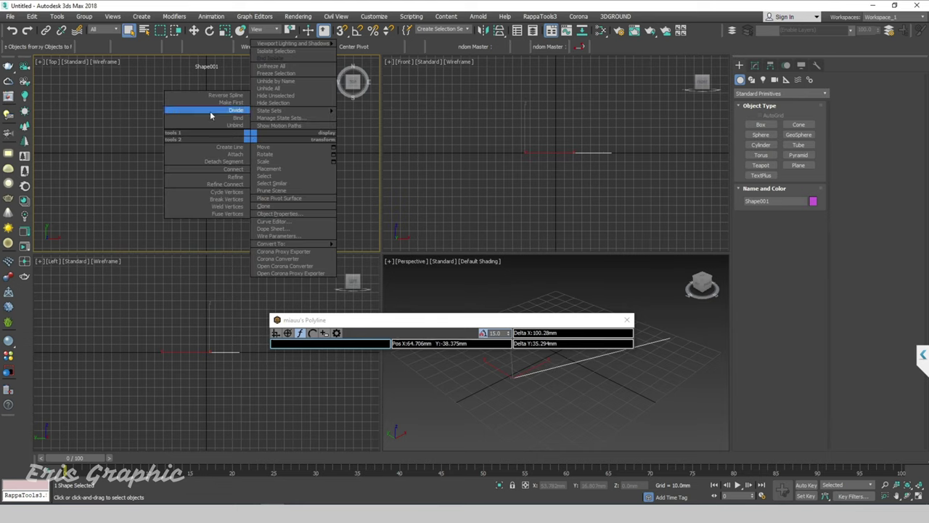
pyautogui.click(174, 112)
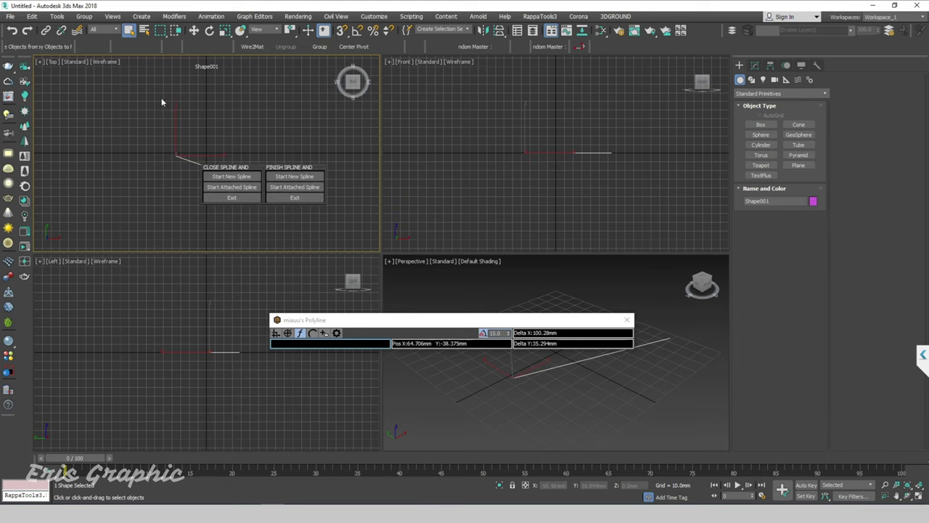
pyautogui.click(241, 199)
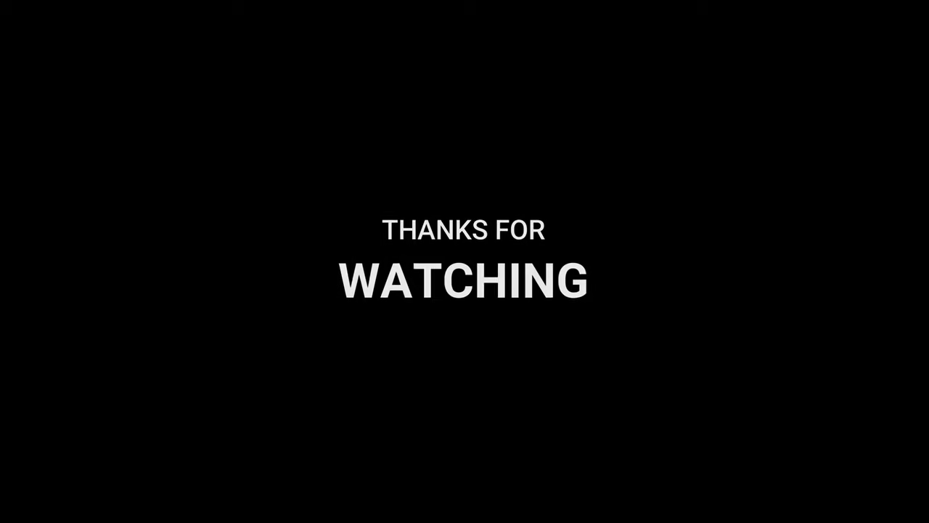